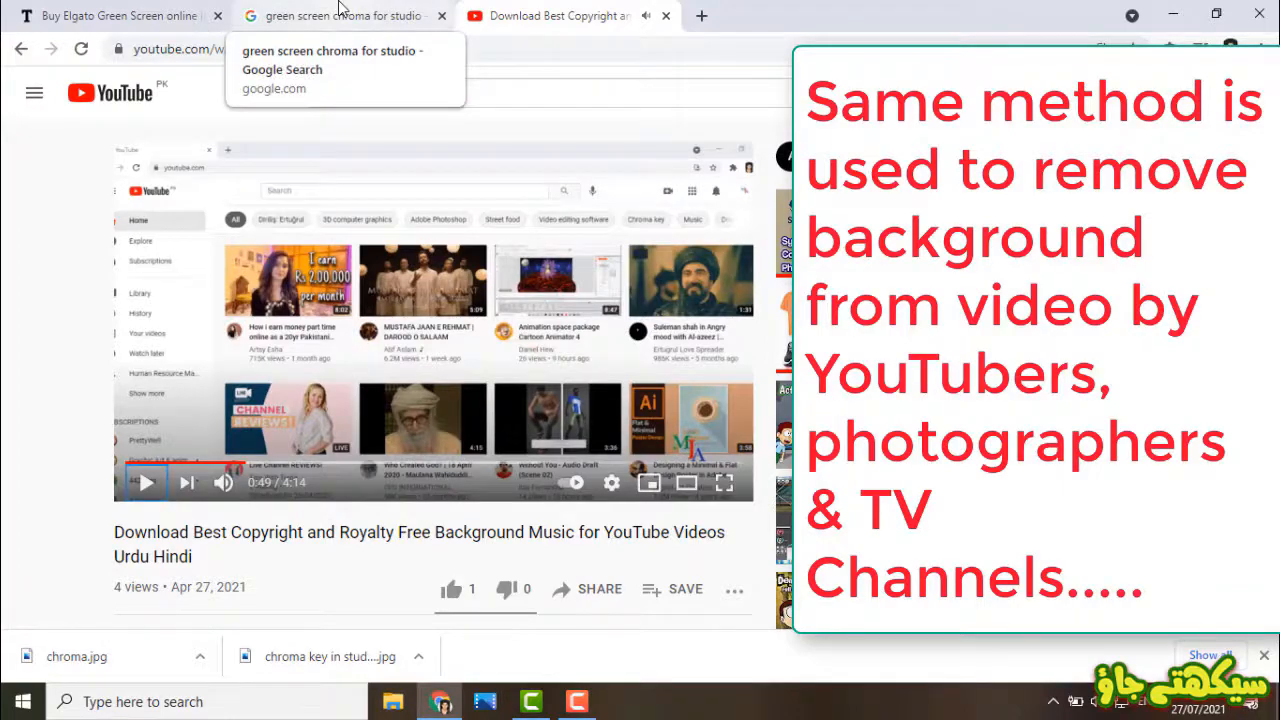
# Browse the "green screen chroma for studio" image results, enlarge two studio examples, and view the Elgato Green Screen shop page.
pyautogui.click(340, 12)
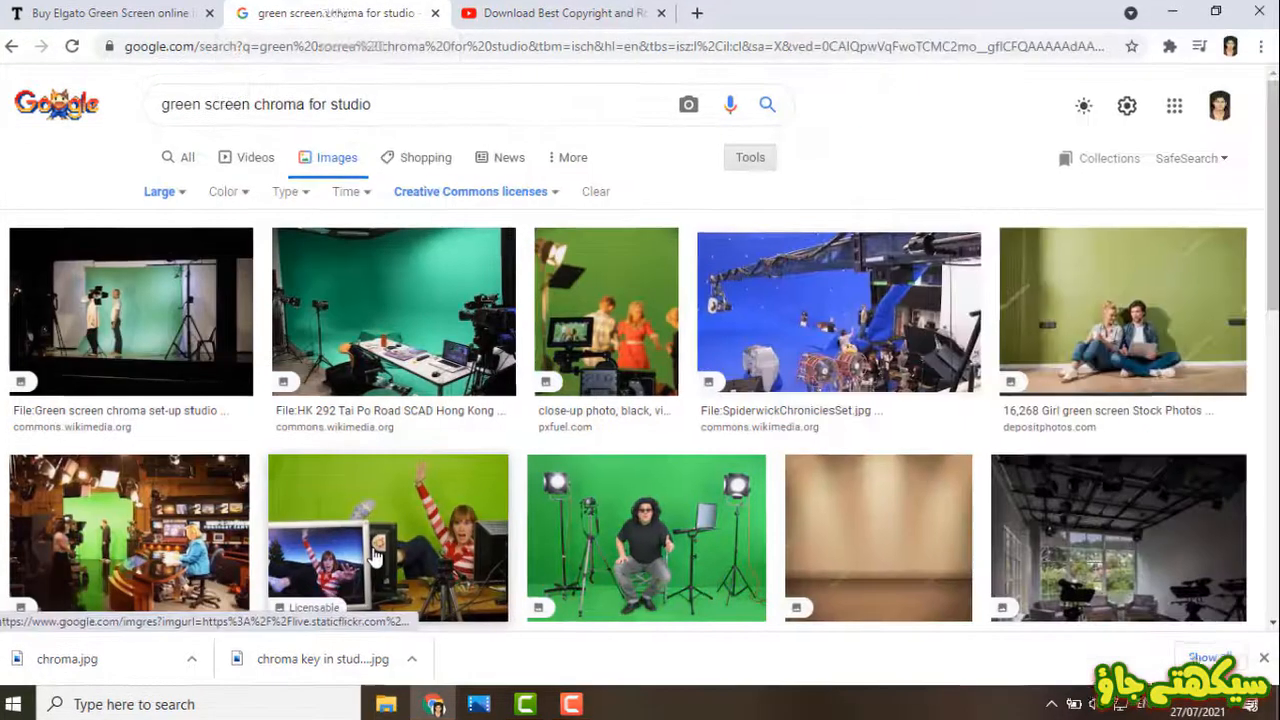
pyautogui.click(385, 535)
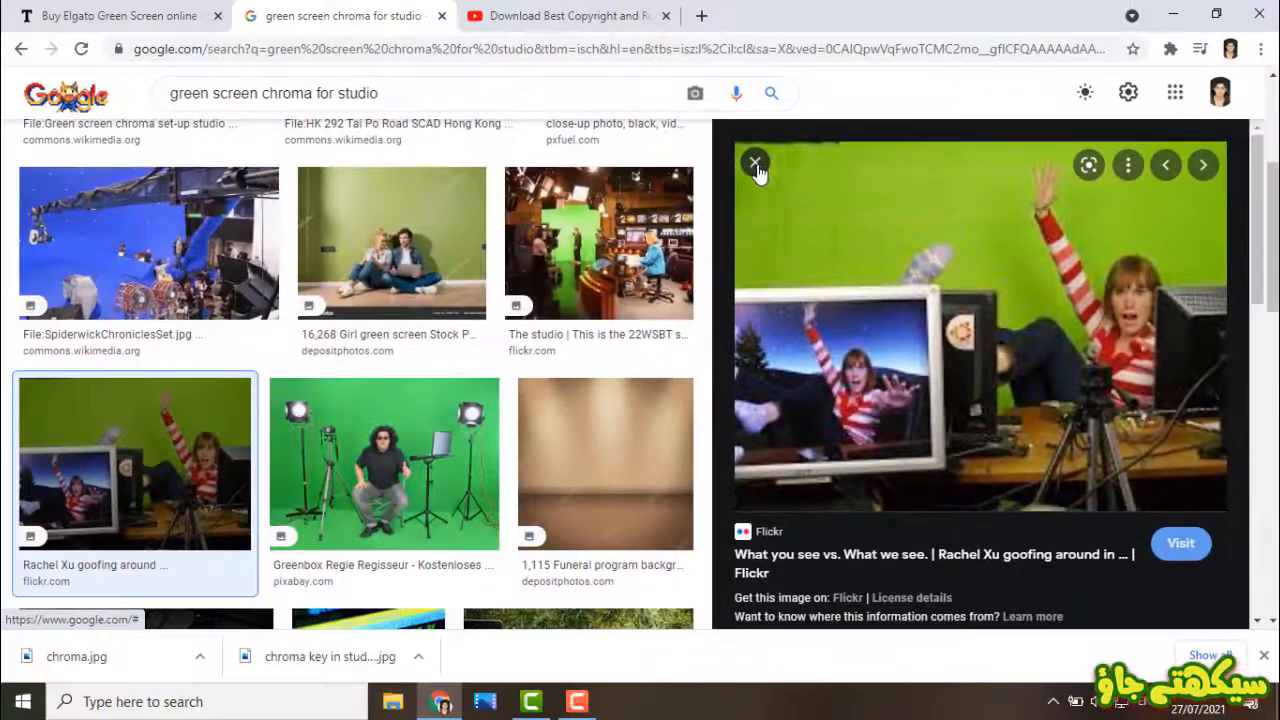
pyautogui.click(295, 3)
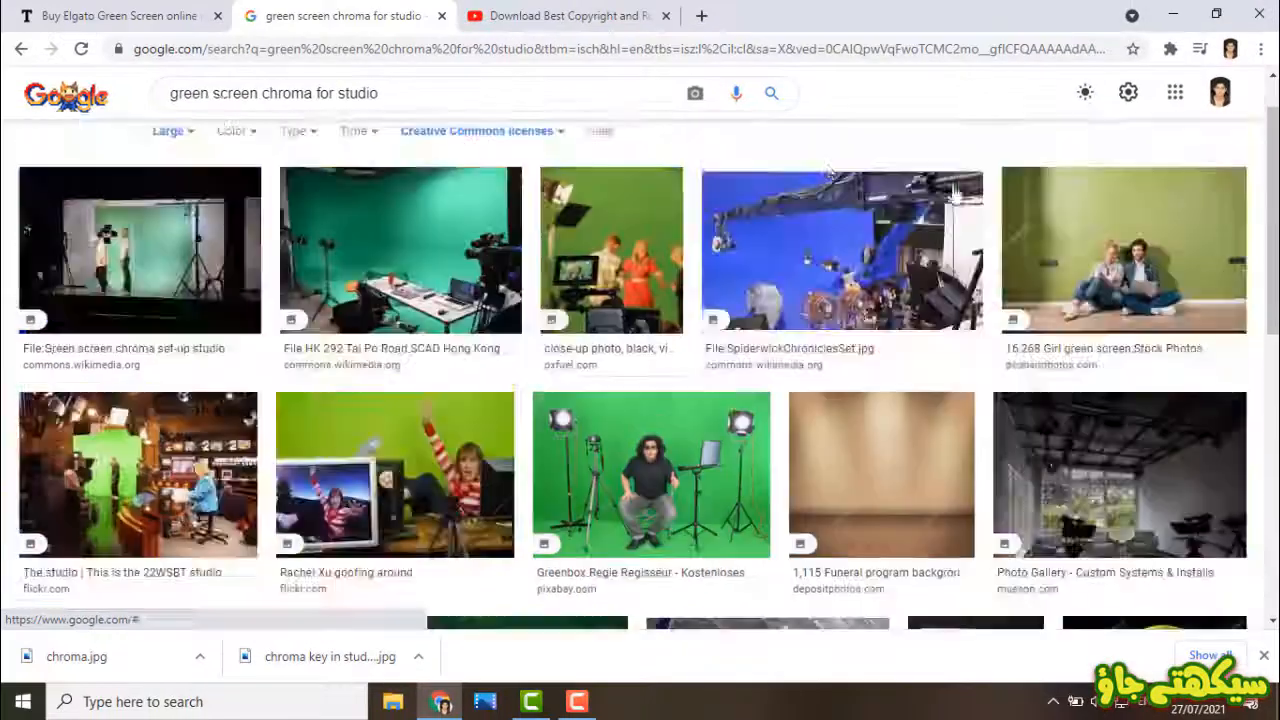
pyautogui.scroll(-5, 155, 490)
pyautogui.click(155, 490)
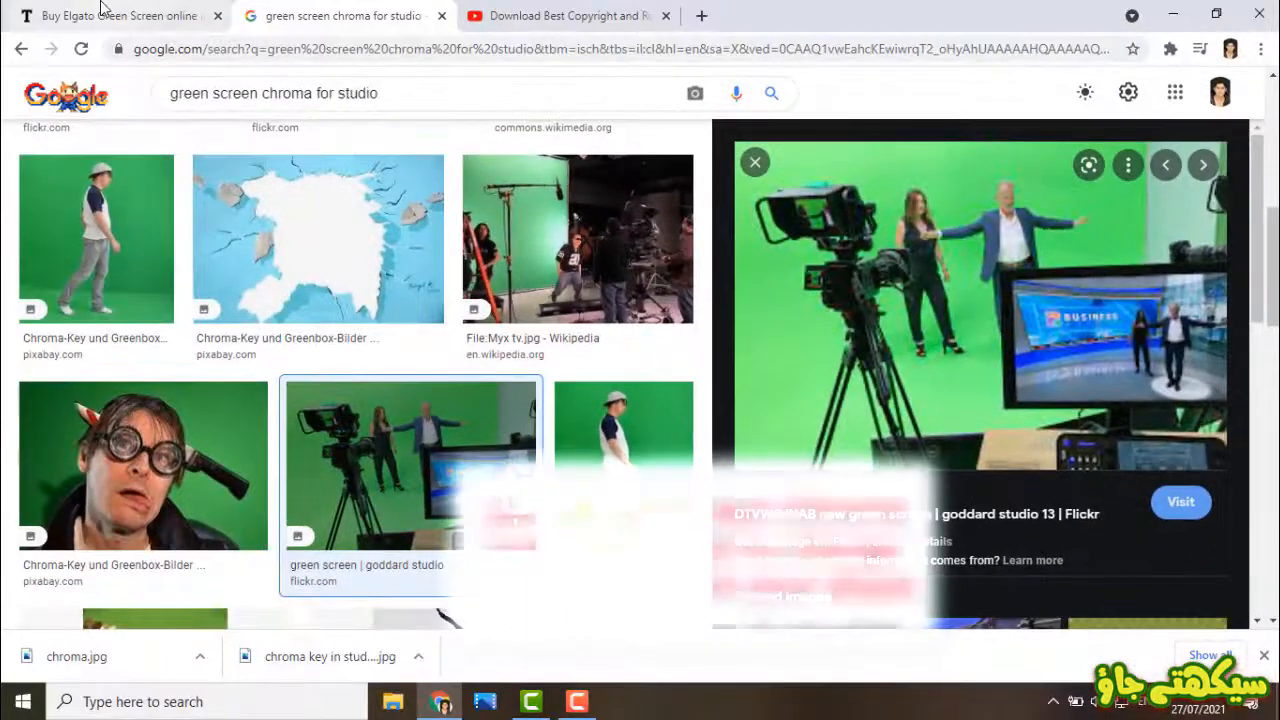
pyautogui.click(101, 8)
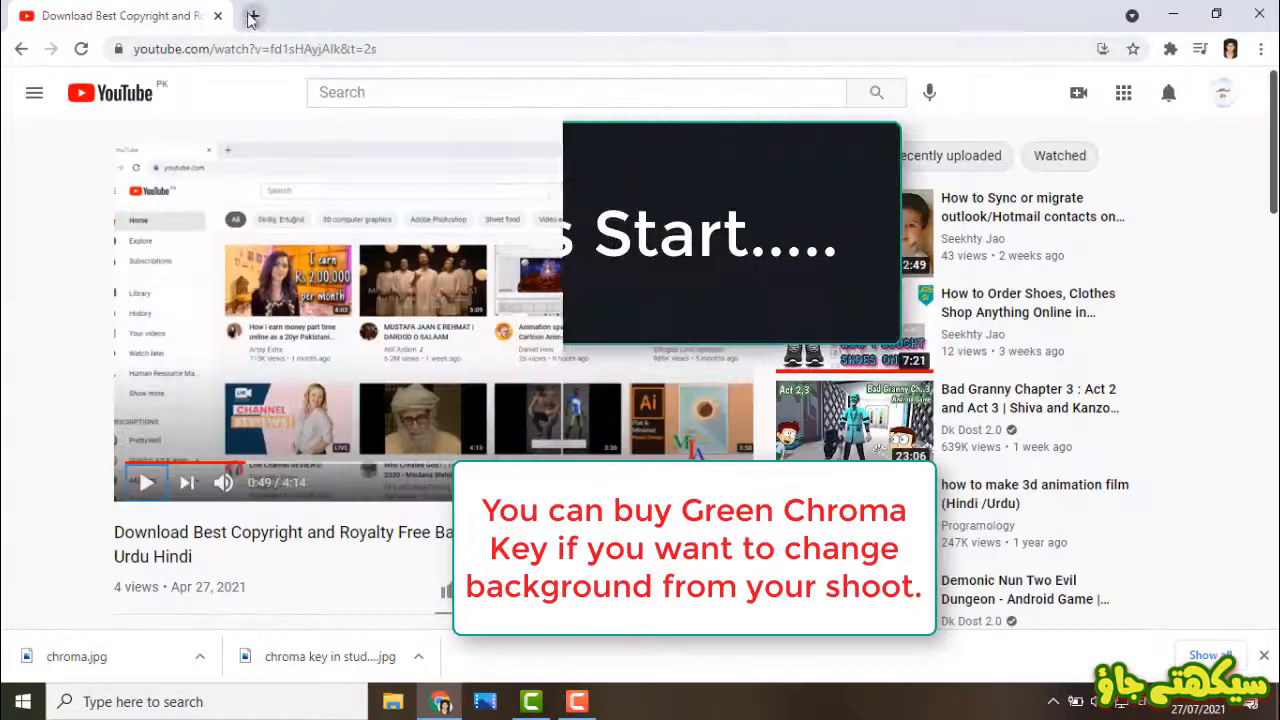
# Open the pixabay.com website in a new browser tab.
pyautogui.click(252, 17)
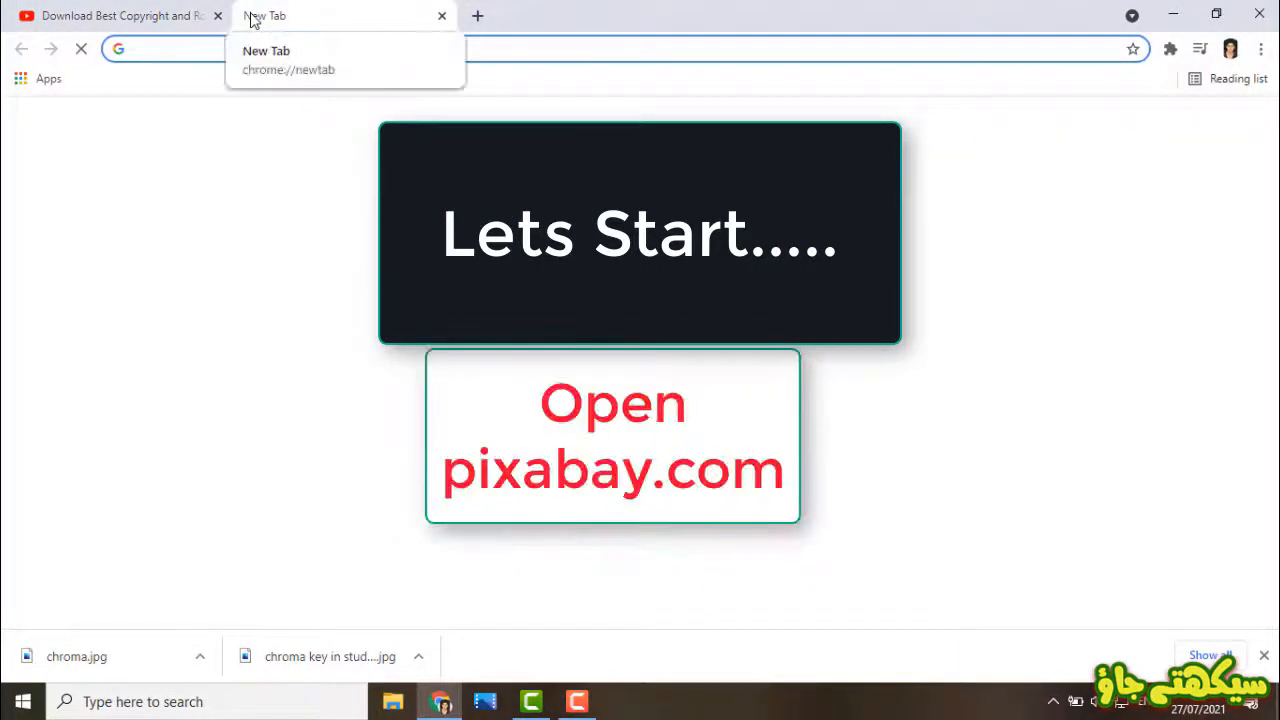
pyautogui.write('p')
pyautogui.press('Return')
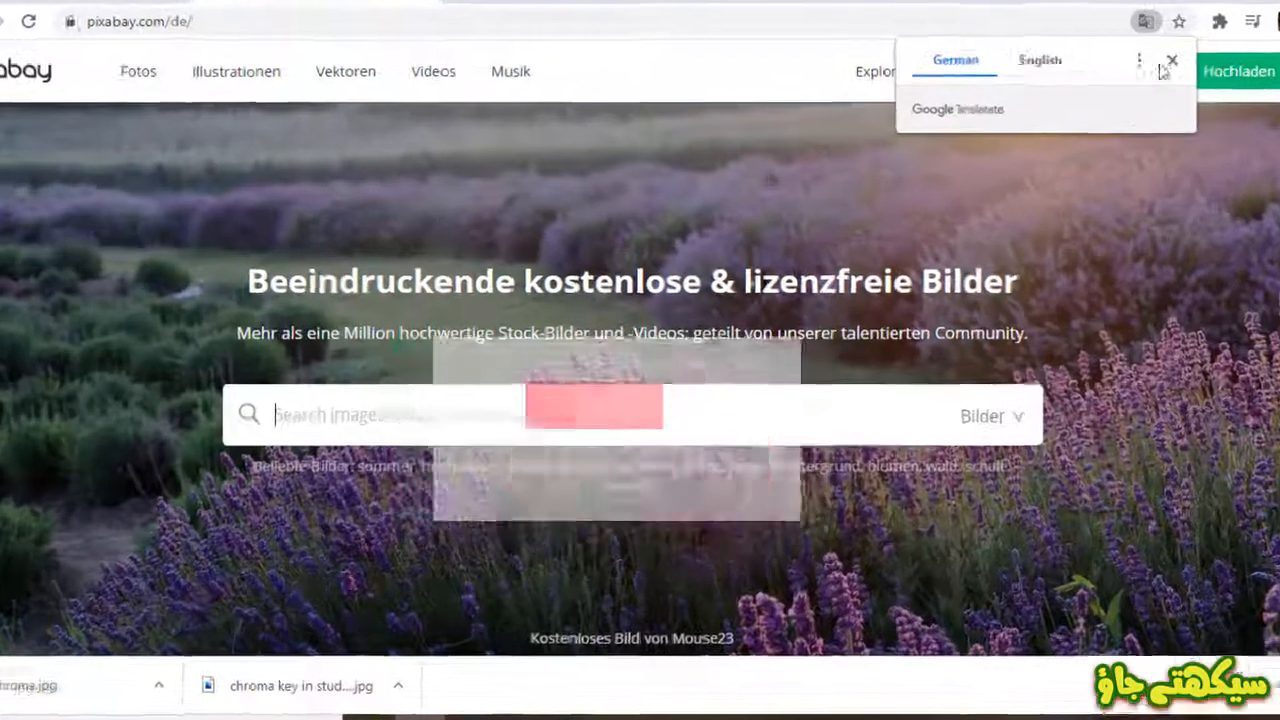
# Search Pixabay for "subscribe" with the media type set to Videos.
pyautogui.write('sub')
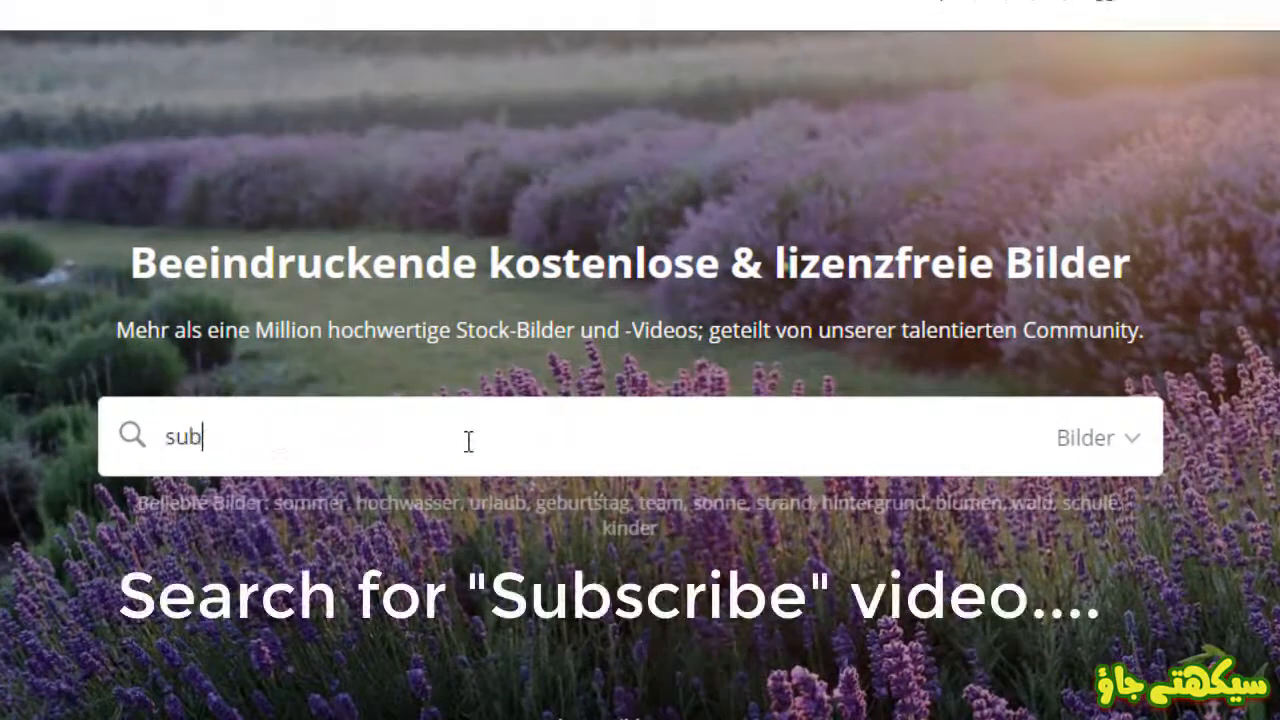
pyautogui.write('scribe')
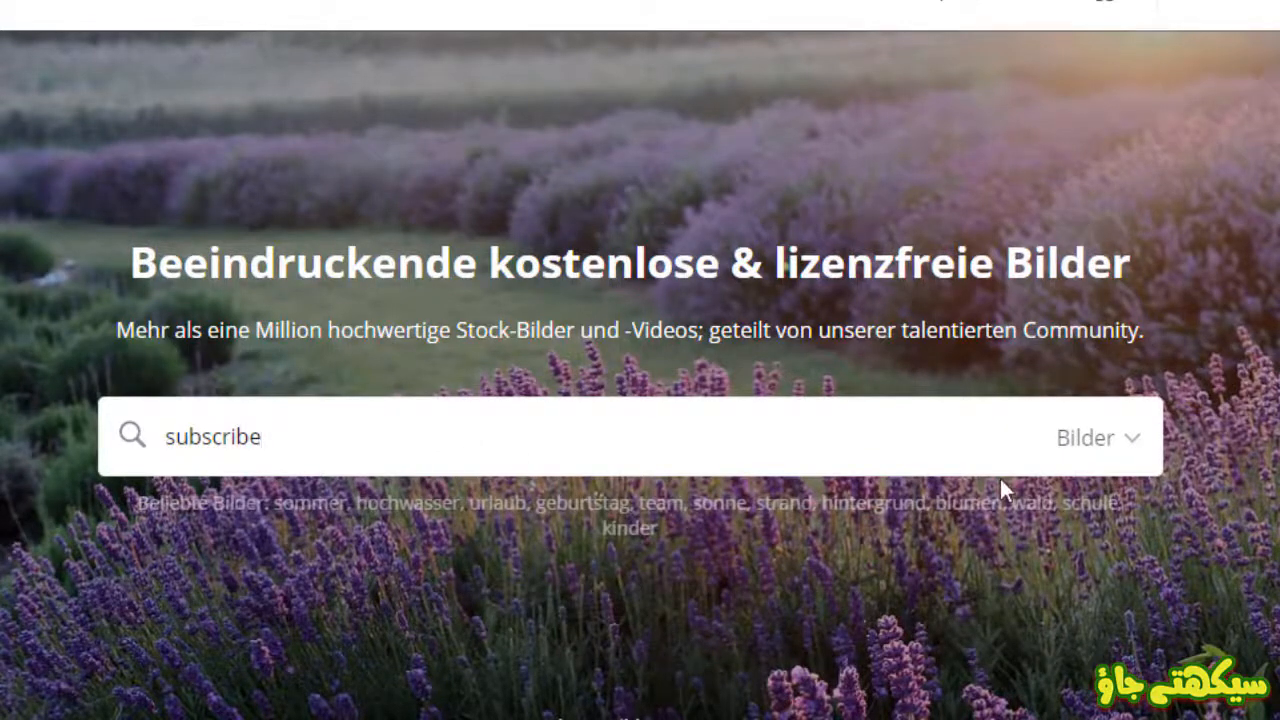
pyautogui.click(1138, 452)
pyautogui.click(955, 242)
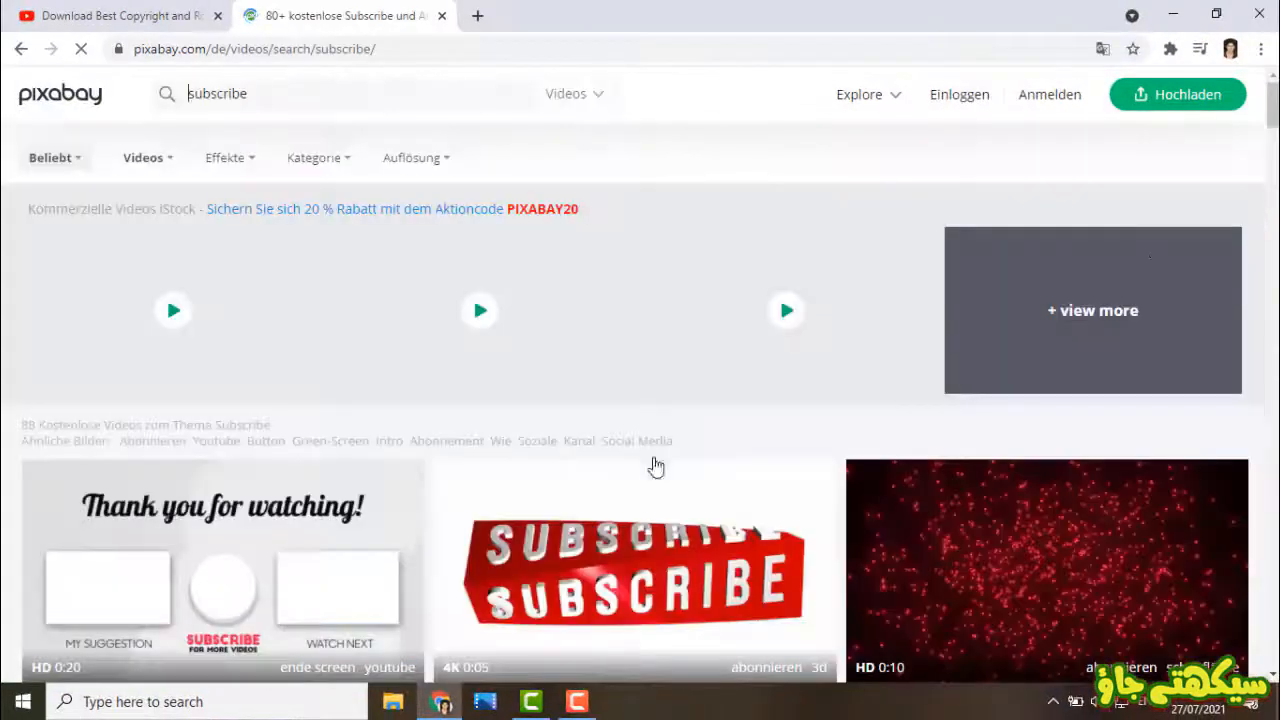
# Open the 4K green-screen subscribe animation with the round YouTube logo, SUBSCRIBED label and bell from the search results.
pyautogui.moveTo(1270, 128); pyautogui.dragTo(1271, 147)
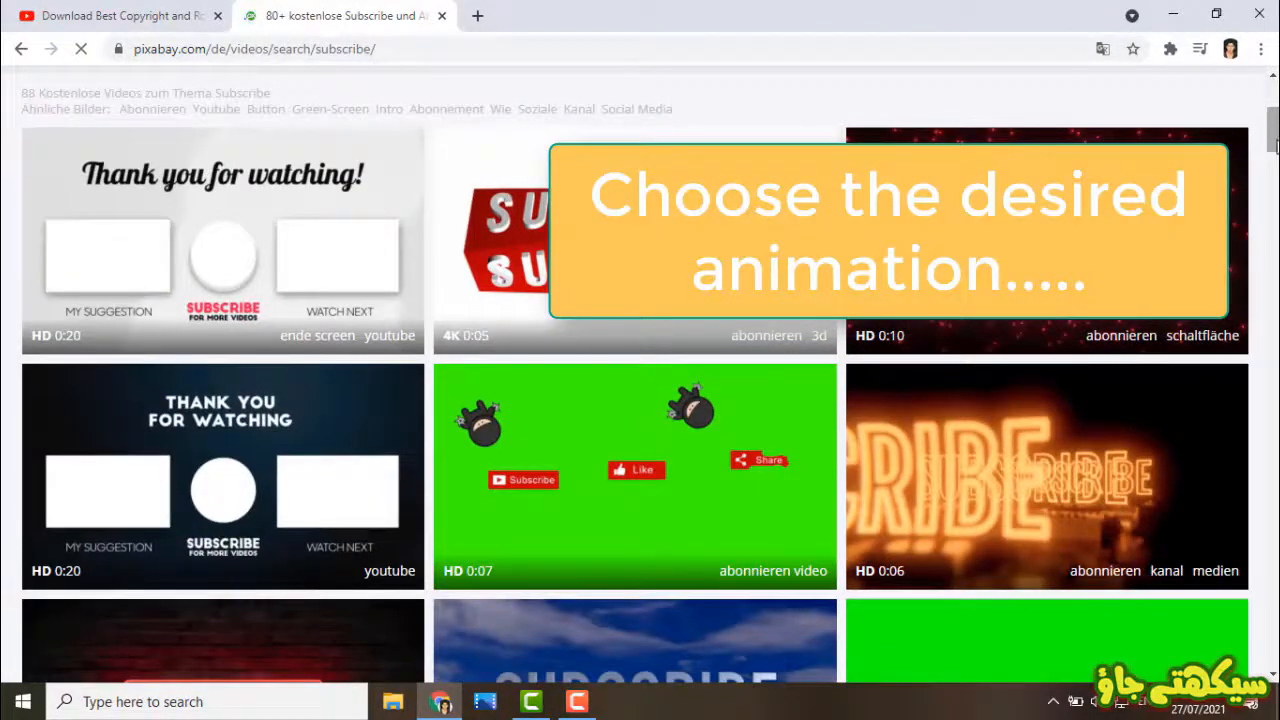
pyautogui.moveTo(1272, 145); pyautogui.dragTo(1274, 264)
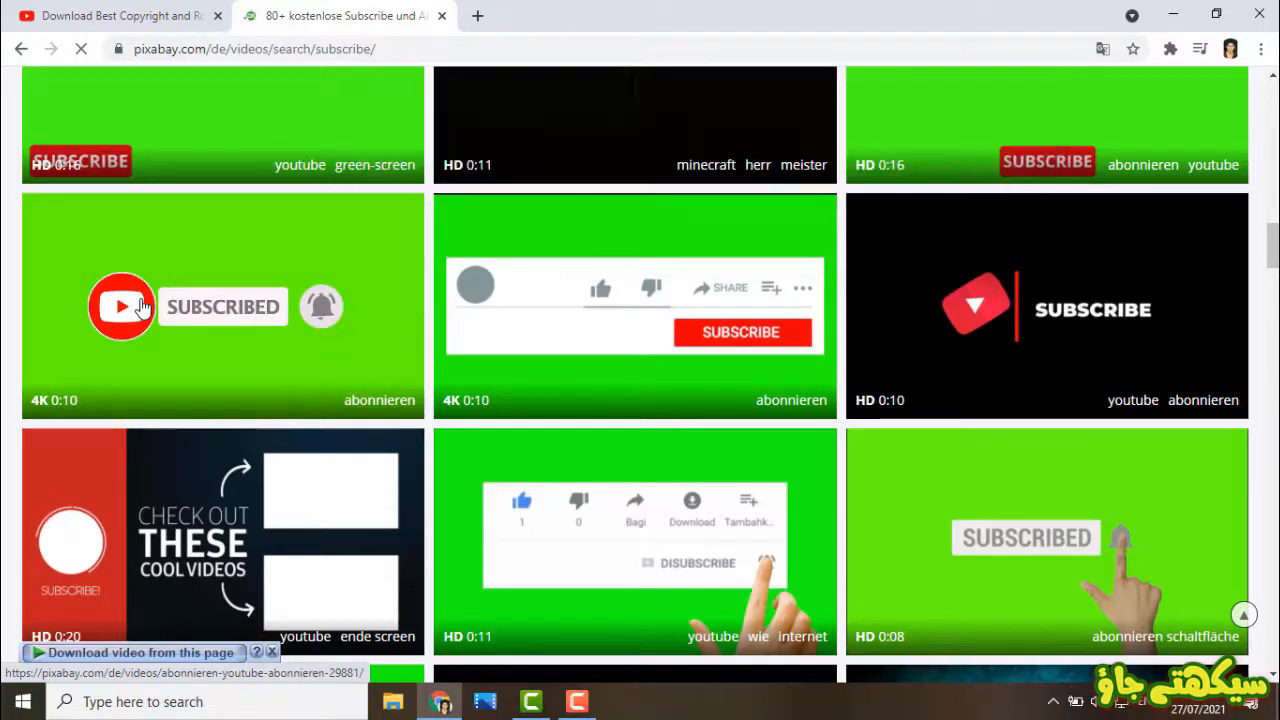
pyautogui.click(143, 307)
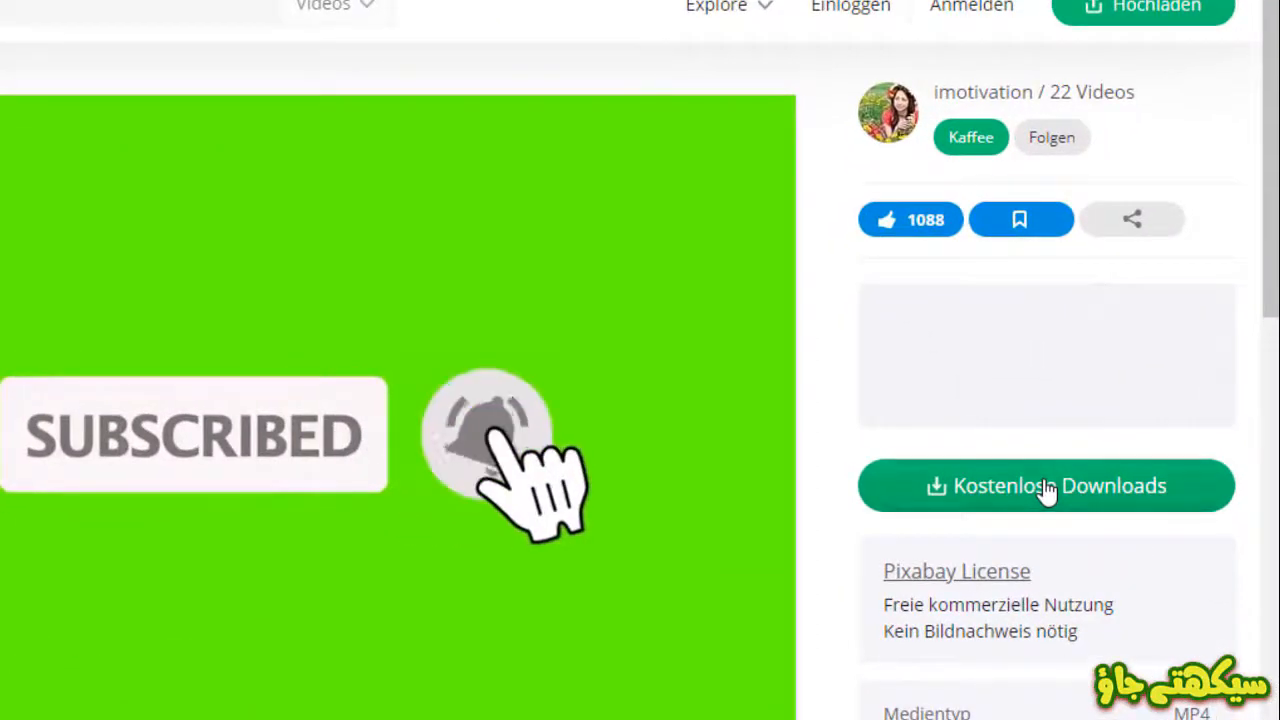
# Download the subscribe animation for free as a 1280×720 MP4, saved as "Subscribe - 29881.mp4" in the F:\MIA My Youtube Channel folder.
pyautogui.click(1068, 478)
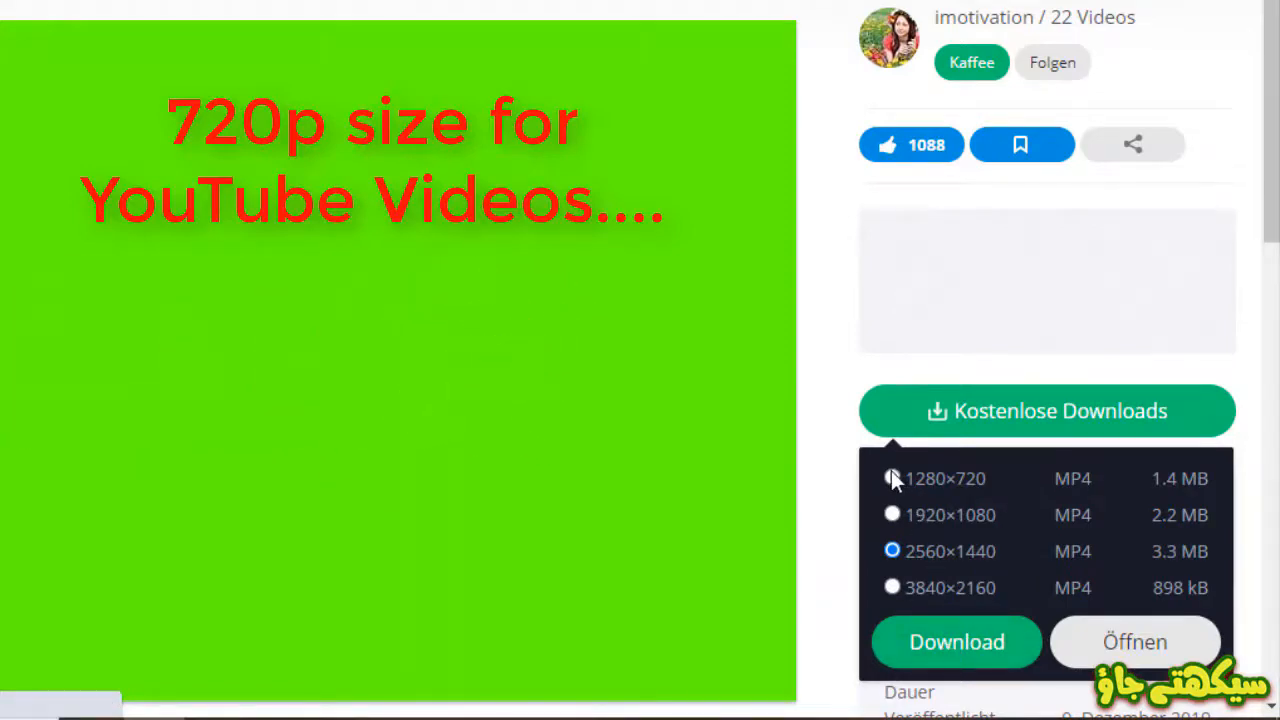
pyautogui.click(956, 645)
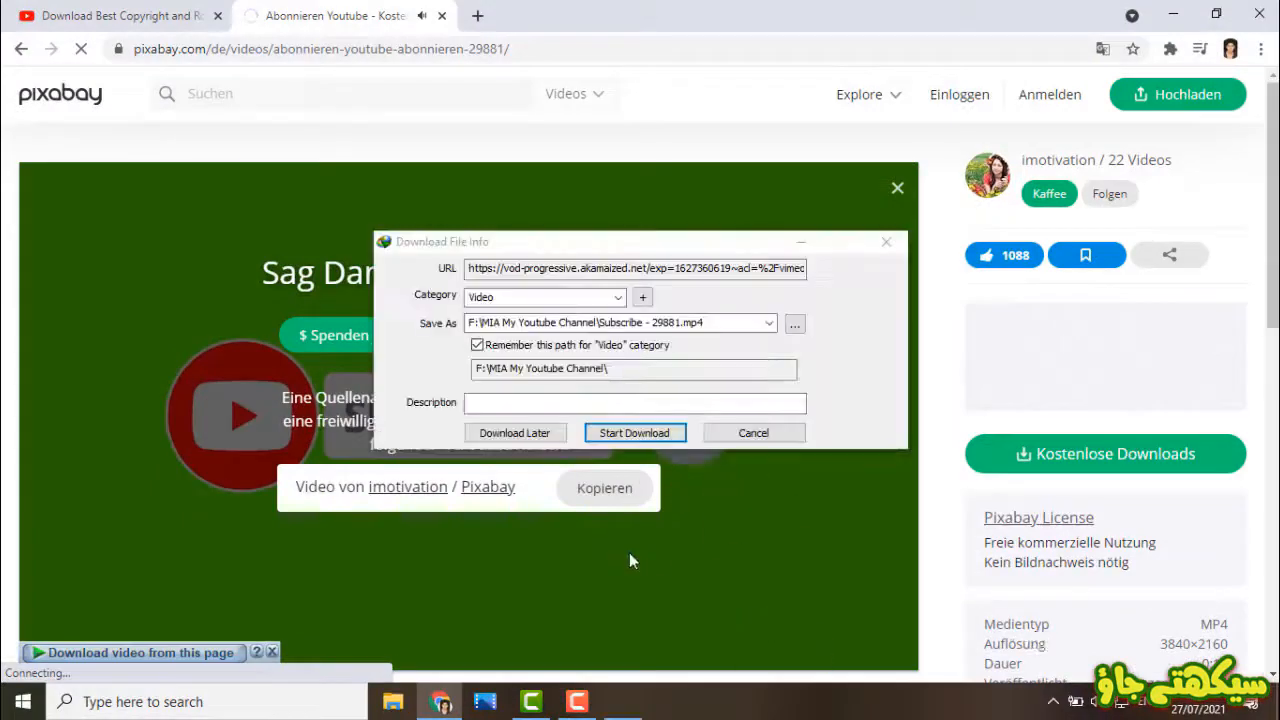
pyautogui.click(634, 433)
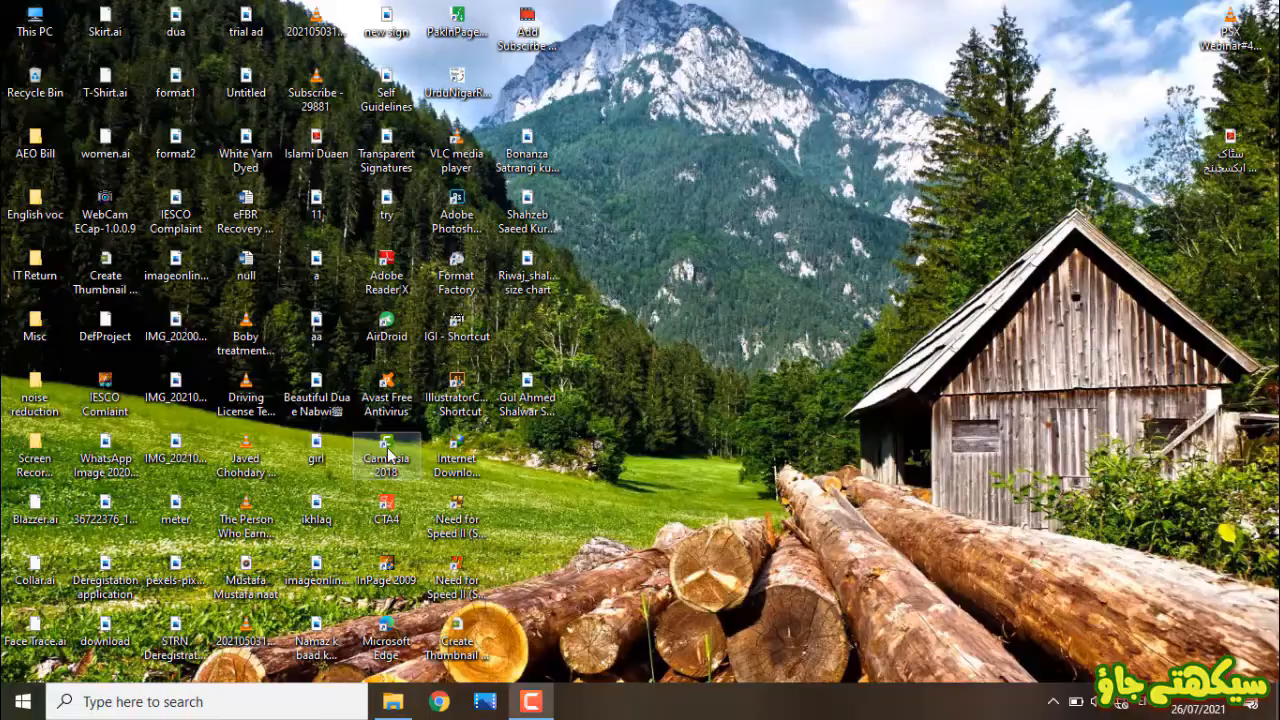
# Start Camtasia 2018 from the desktop and create a new project.
pyautogui.doubleClick(386, 458)
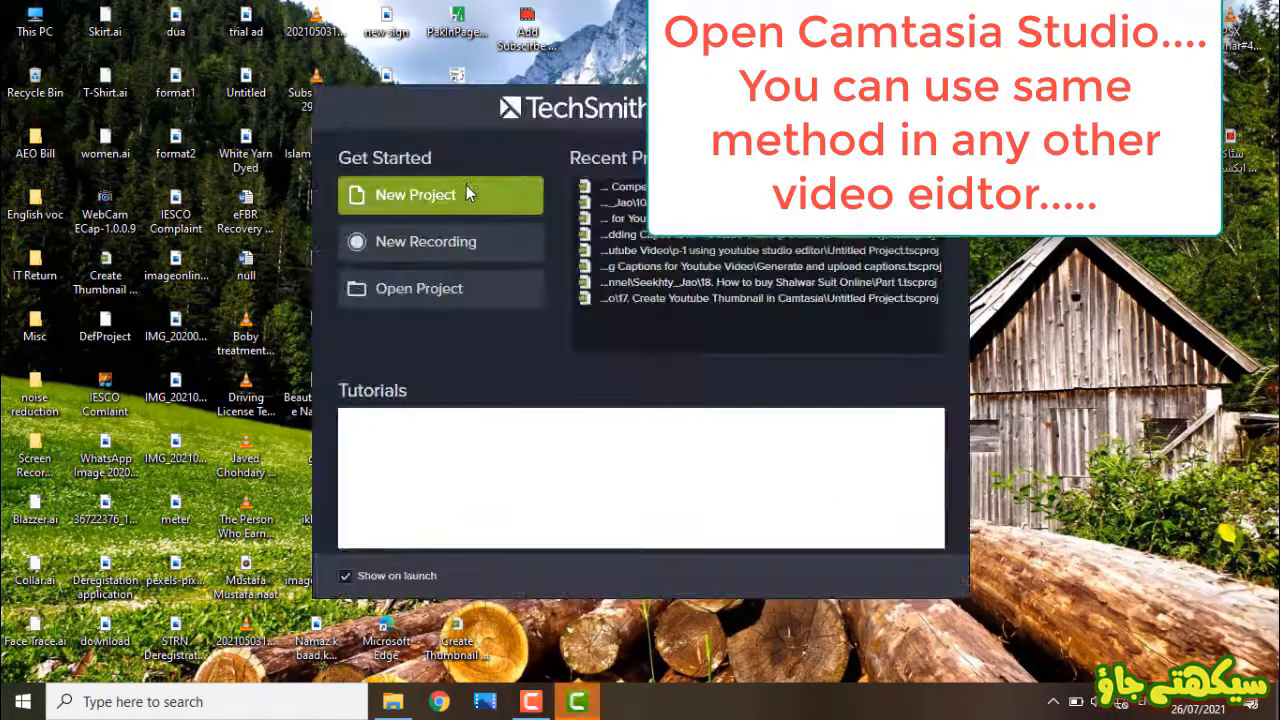
pyautogui.click(467, 194)
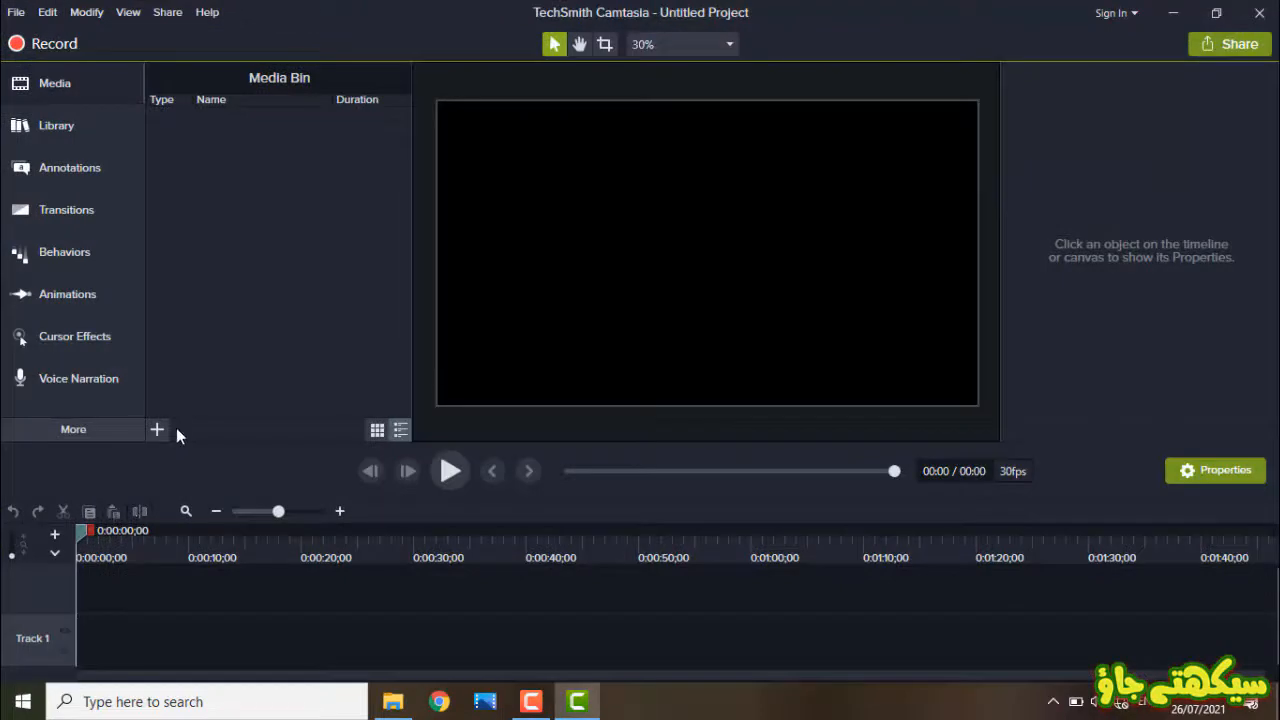
# Import the video "Difference between KSA, Competency, Role and Responsibility" and place it at the start of Track 1.
pyautogui.click(160, 429)
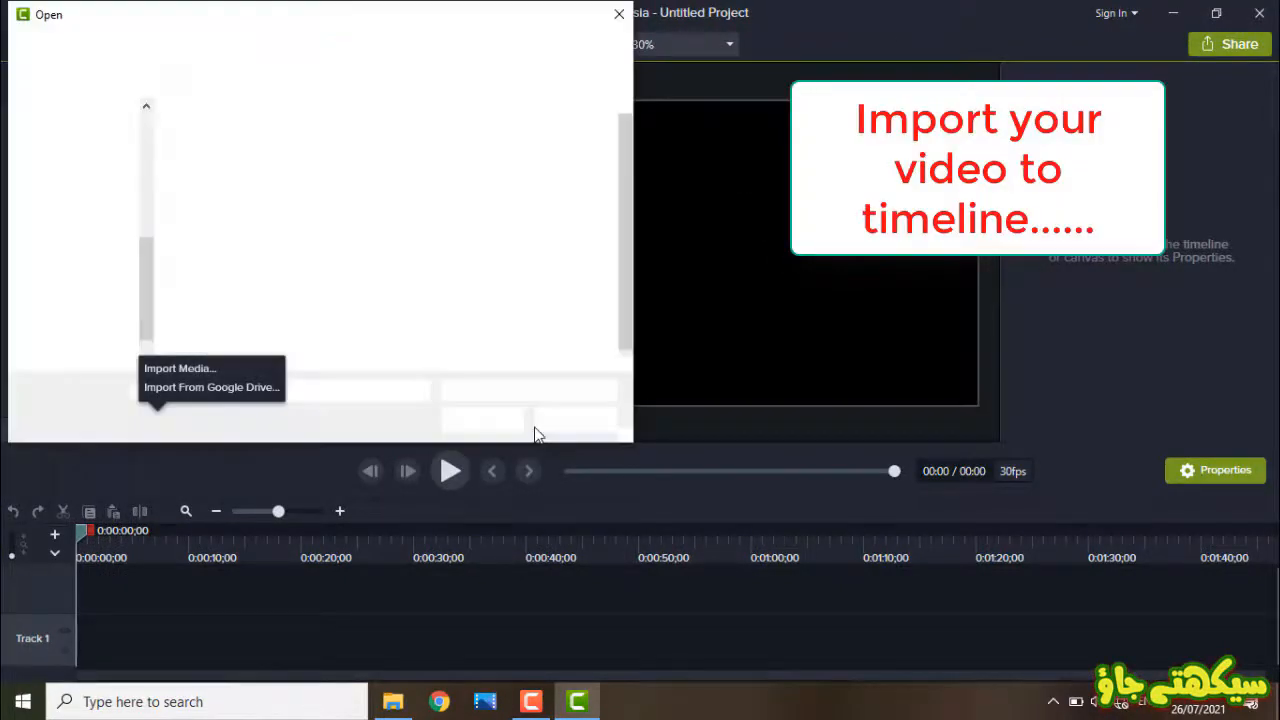
pyautogui.click(330, 179)
pyautogui.click(489, 419)
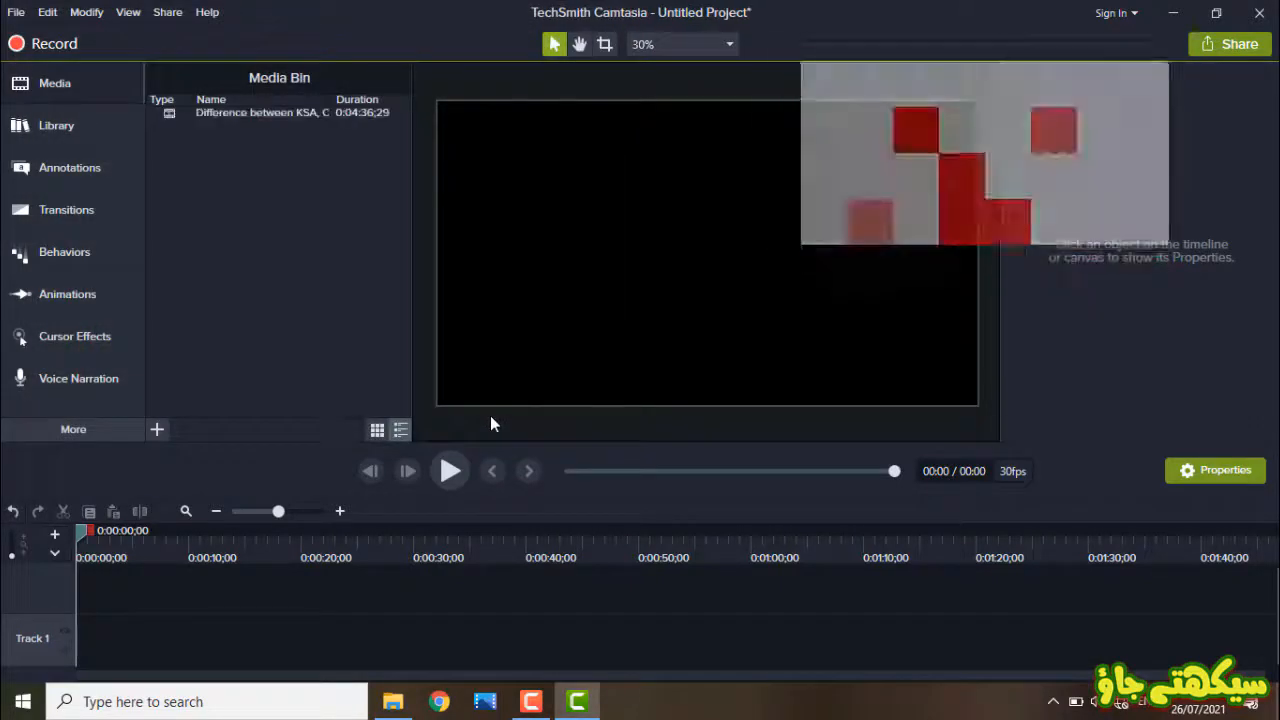
pyautogui.moveTo(256, 115); pyautogui.dragTo(73, 648)
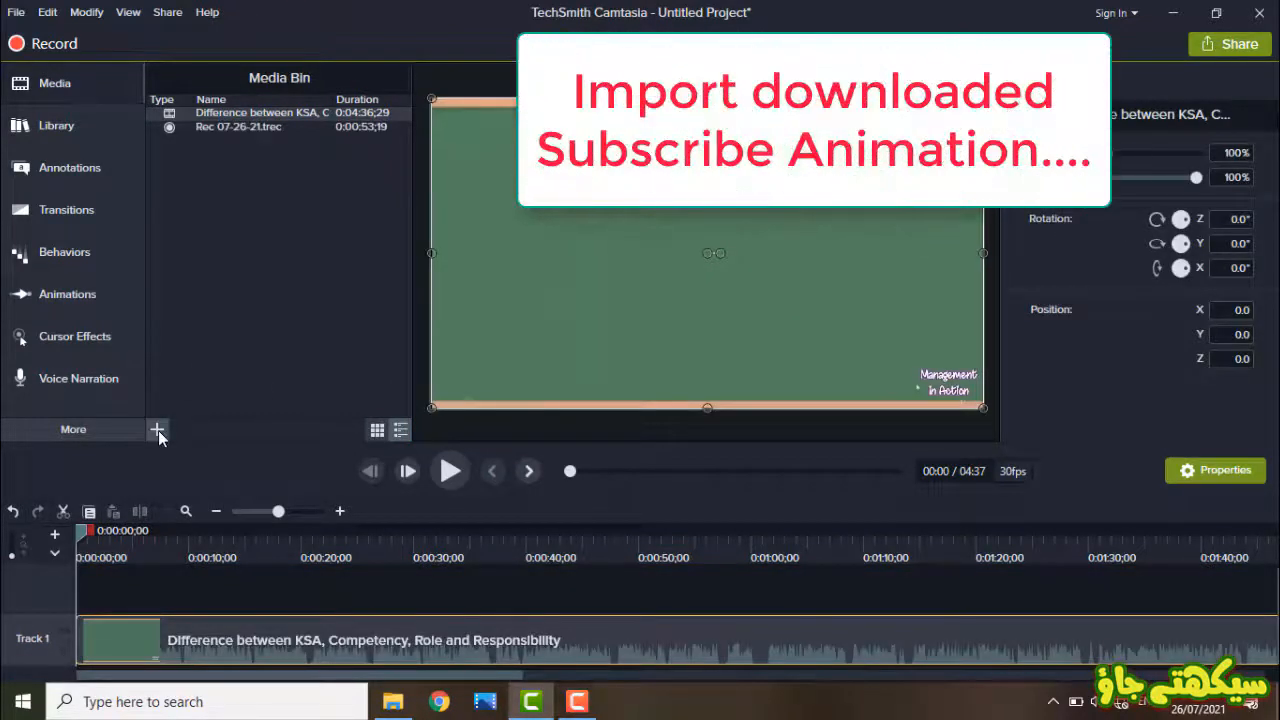
# Import the downloaded "Subscribe - 29881" animation from the Seekhty_Jao folder into the media bin.
pyautogui.click(157, 429)
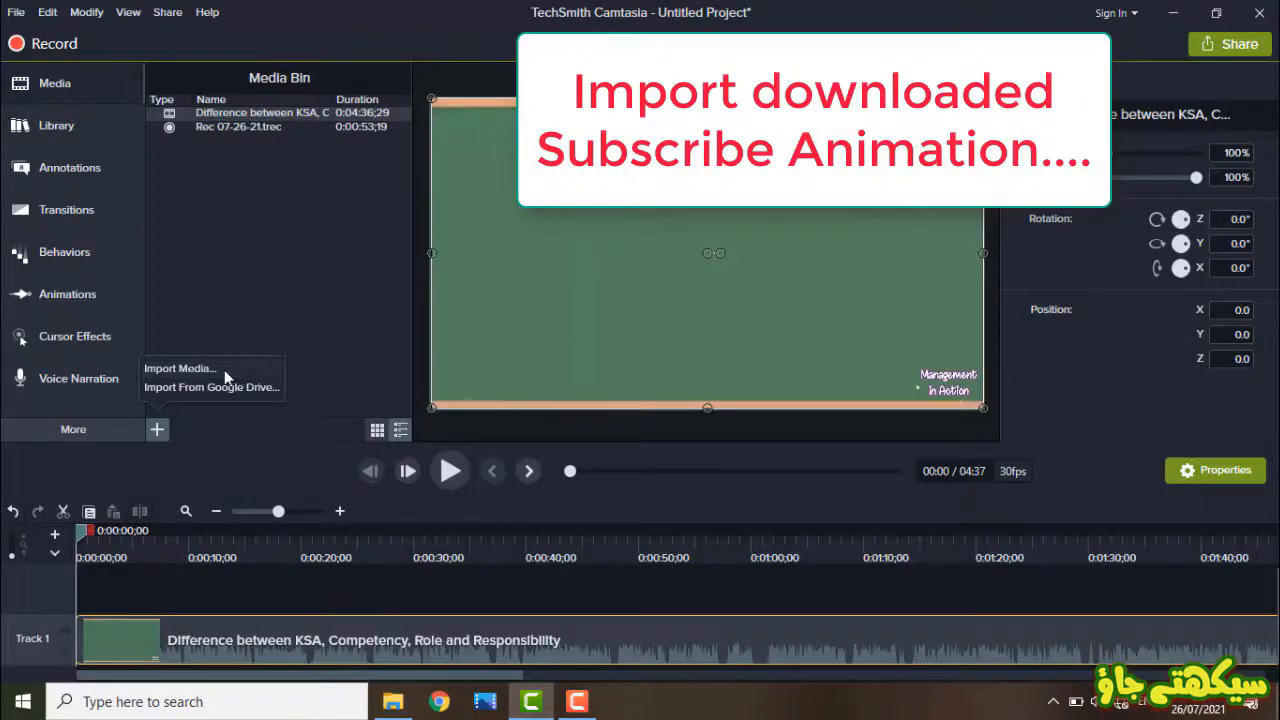
pyautogui.click(226, 372)
pyautogui.click(307, 186)
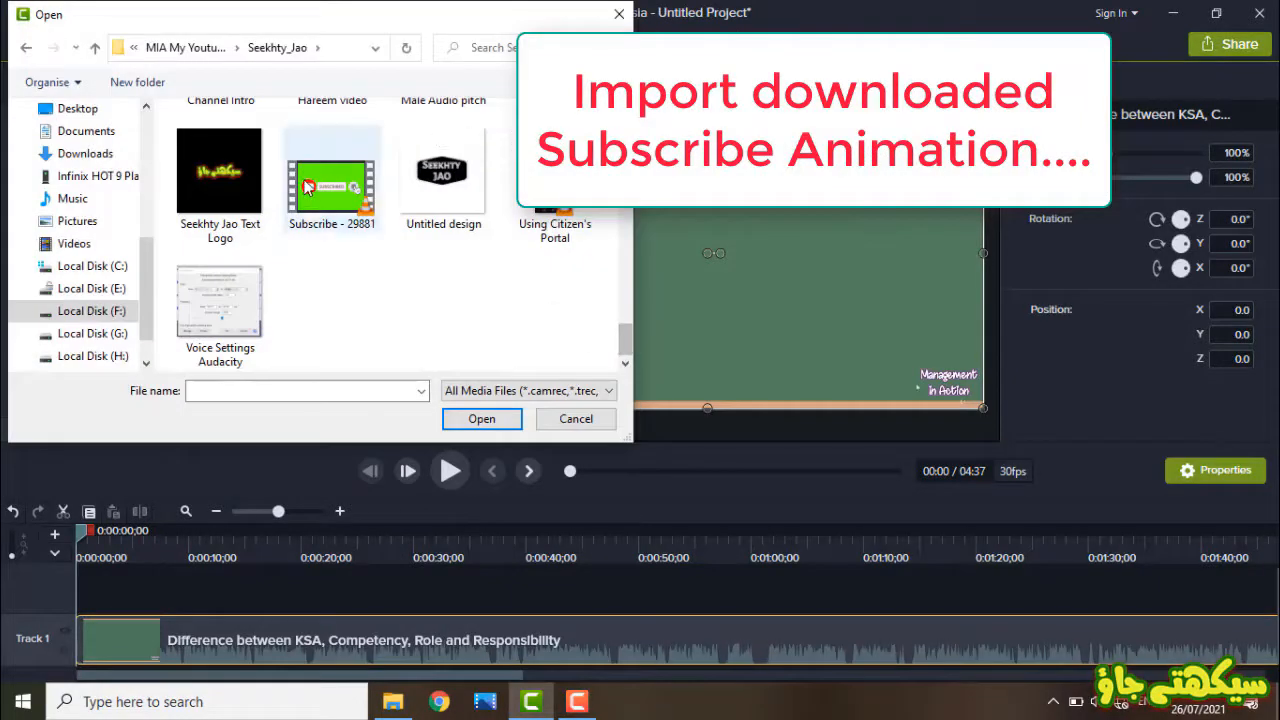
pyautogui.click(482, 419)
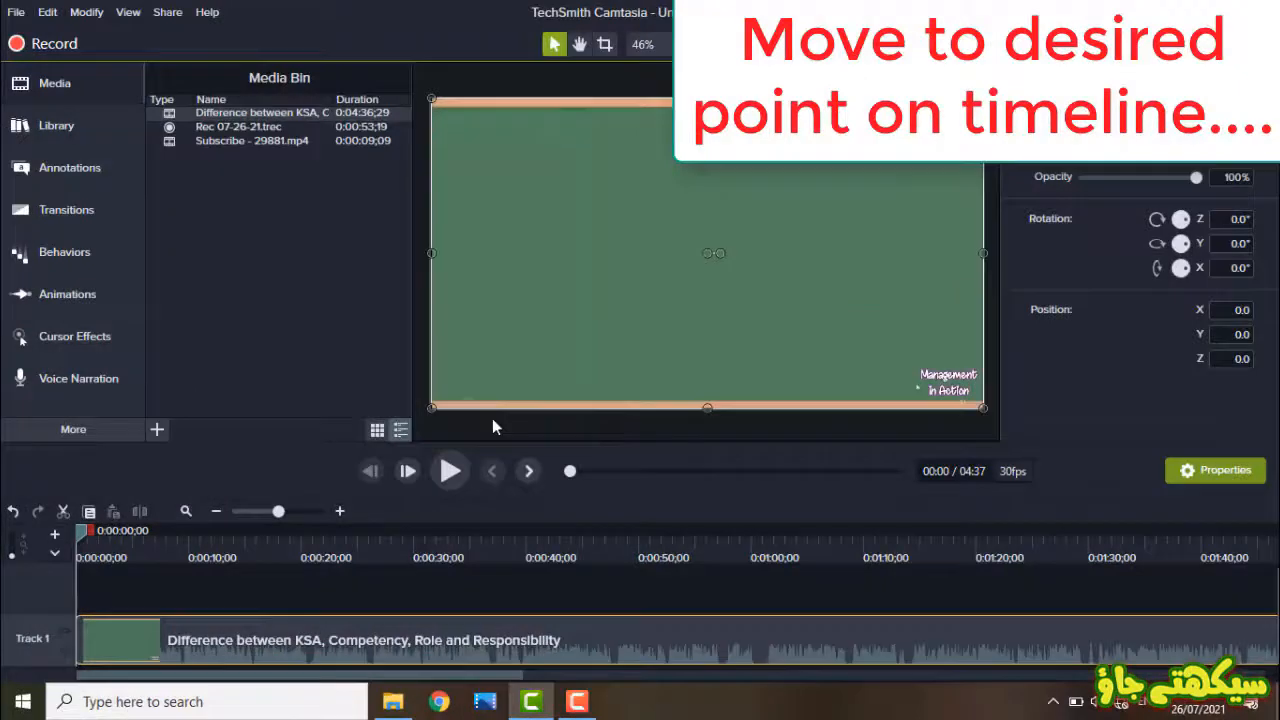
# Place the "Subscribe - 29881.mp4" clip on Track 2 with its start at about 0:00:30;26 on the timeline.
pyautogui.click(264, 535)
pyautogui.press('space')
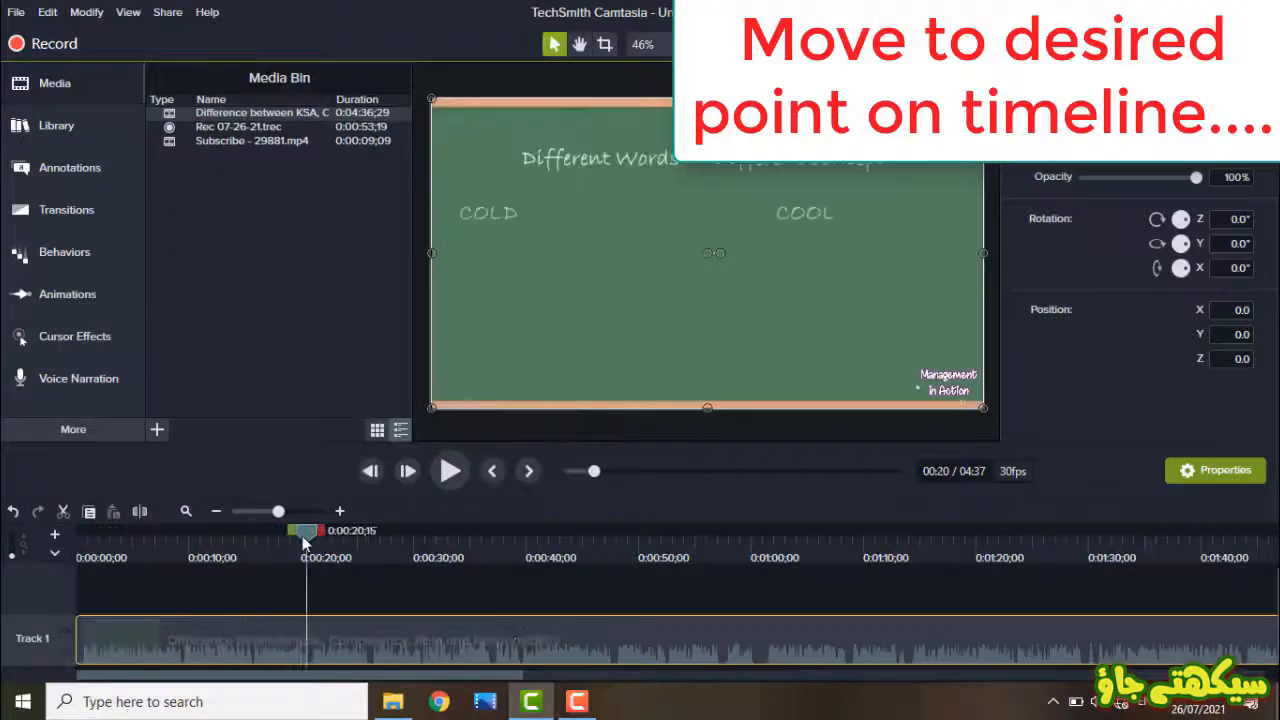
pyautogui.click(456, 477)
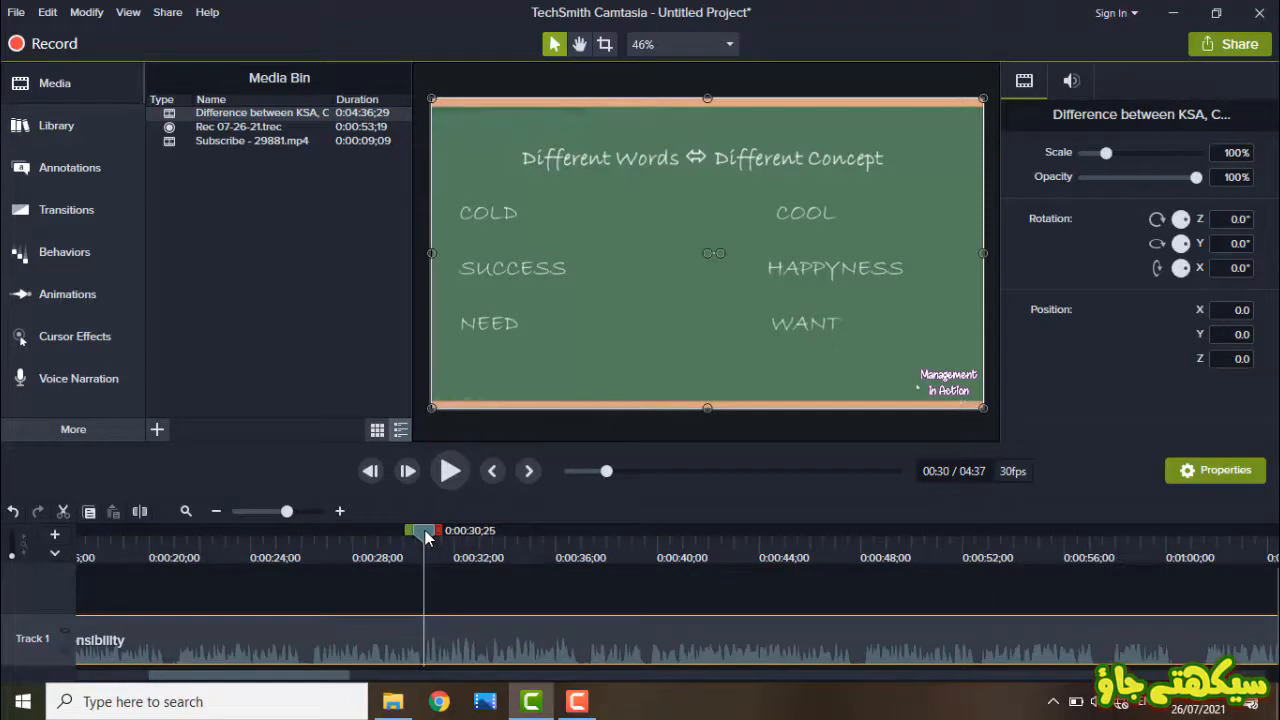
pyautogui.moveTo(229, 142); pyautogui.dragTo(451, 586)
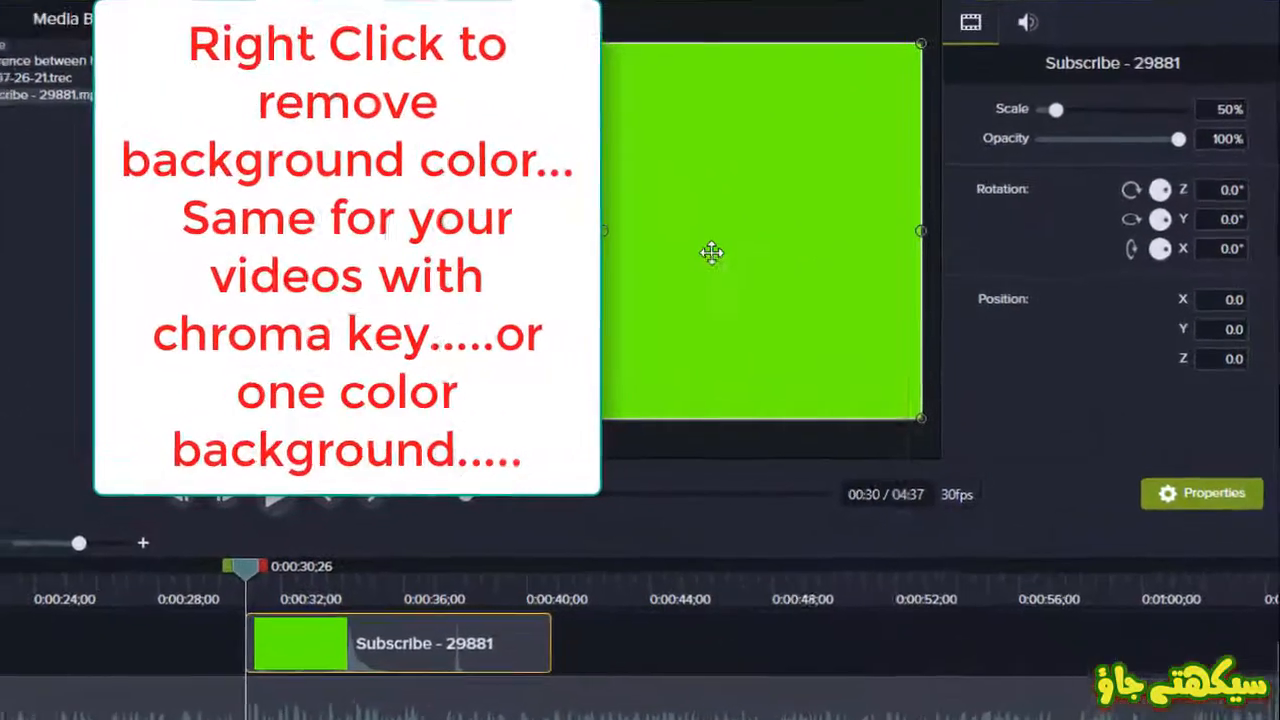
# Add the Remove a Color visual effect to the Subscribe clip and sample its green background as the colour to remove.
pyautogui.rightClick(796, 270)
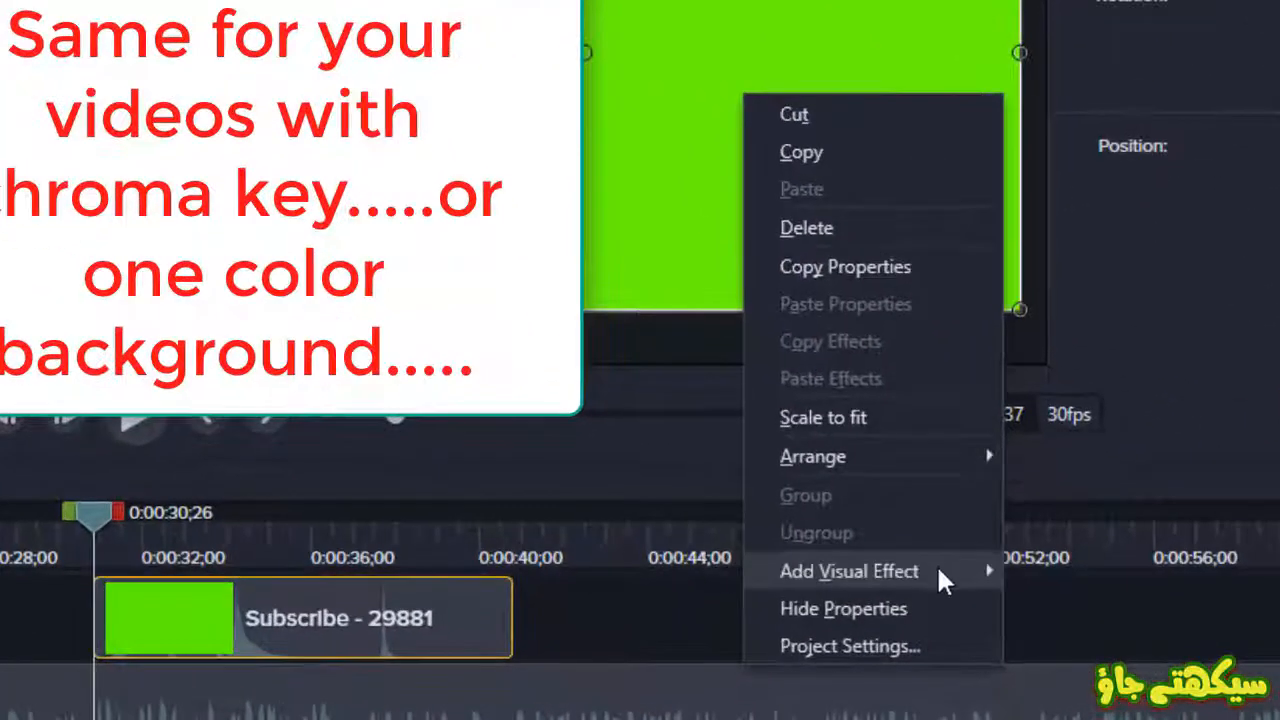
pyautogui.moveTo(920, 577)
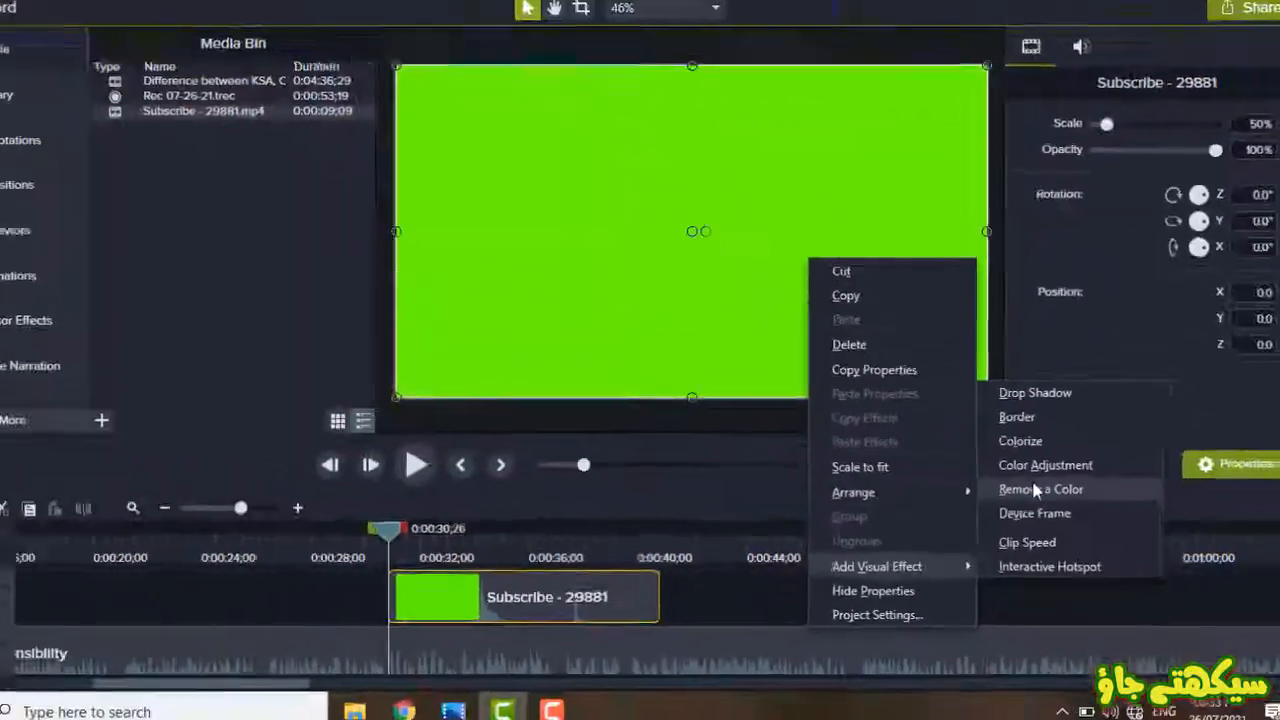
pyautogui.click(1103, 451)
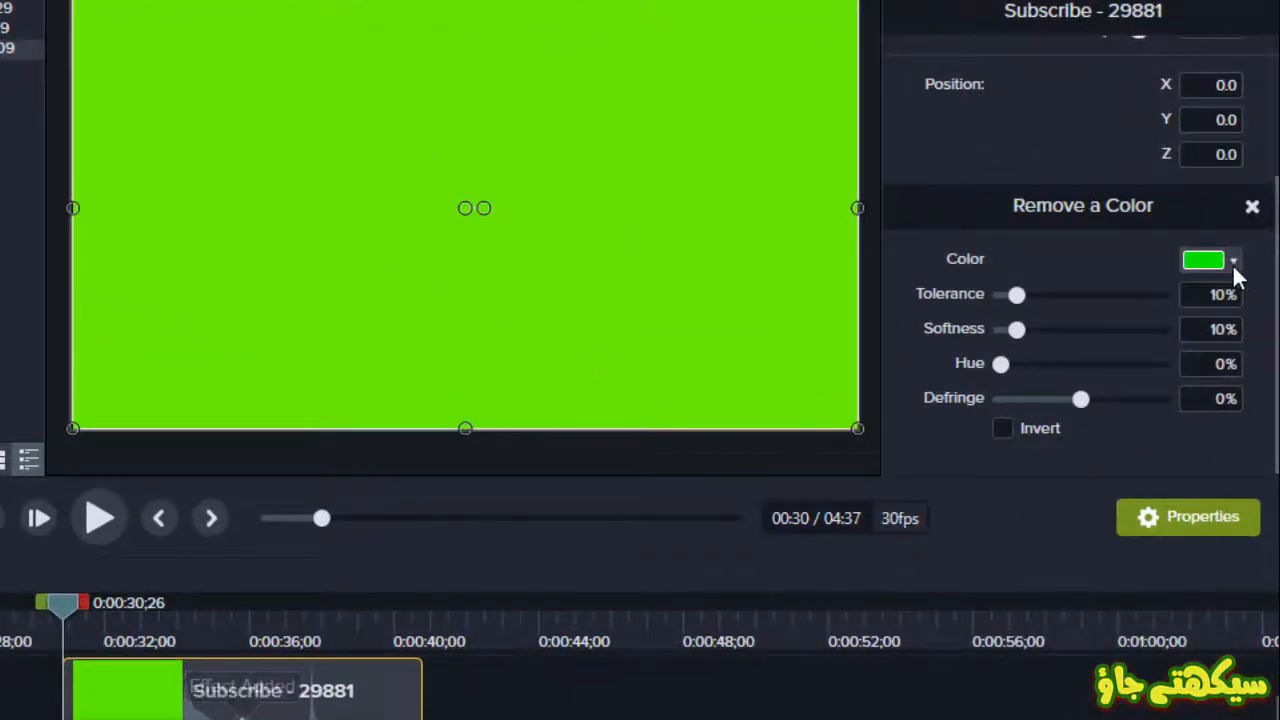
pyautogui.click(1233, 260)
pyautogui.click(1229, 329)
pyautogui.click(727, 32)
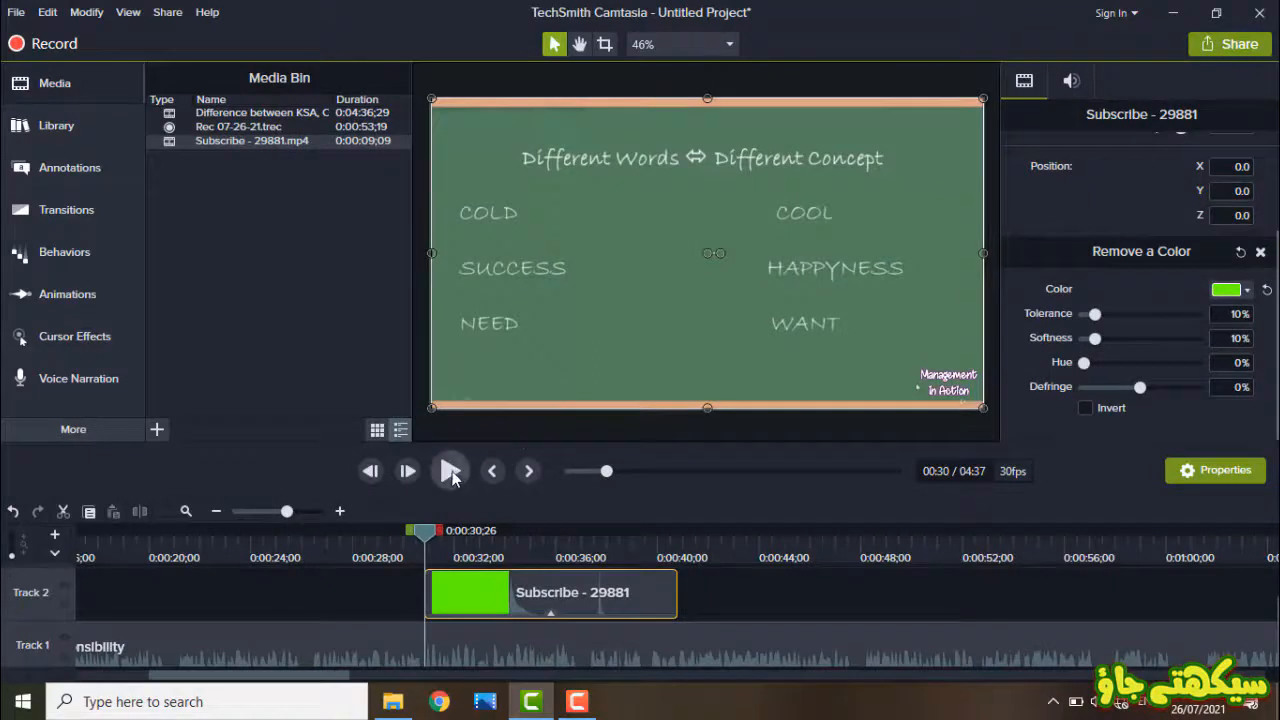
# Preview the keyed Subscribe clip, and at 0:00:36;07 shrink it and centre it near the canvas's lower edge, at about Y -260.4.
pyautogui.click(452, 476)
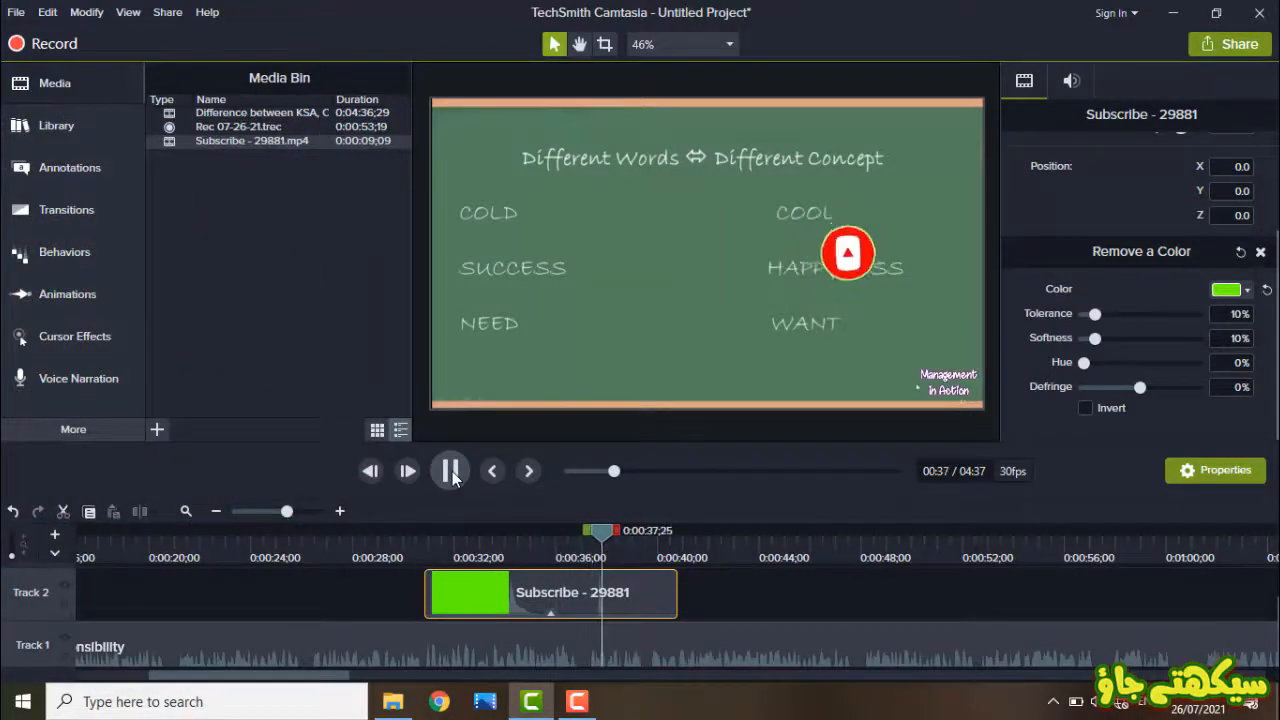
pyautogui.click(450, 472)
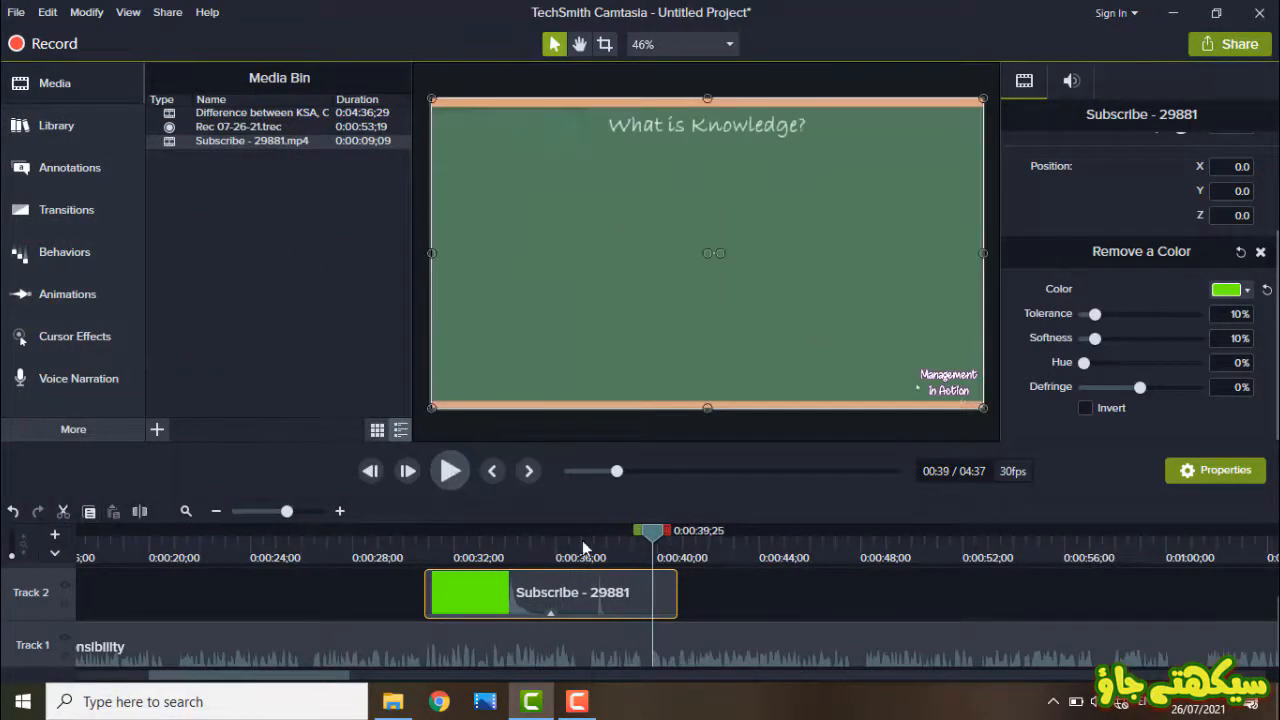
pyautogui.moveTo(652, 538); pyautogui.dragTo(563, 535)
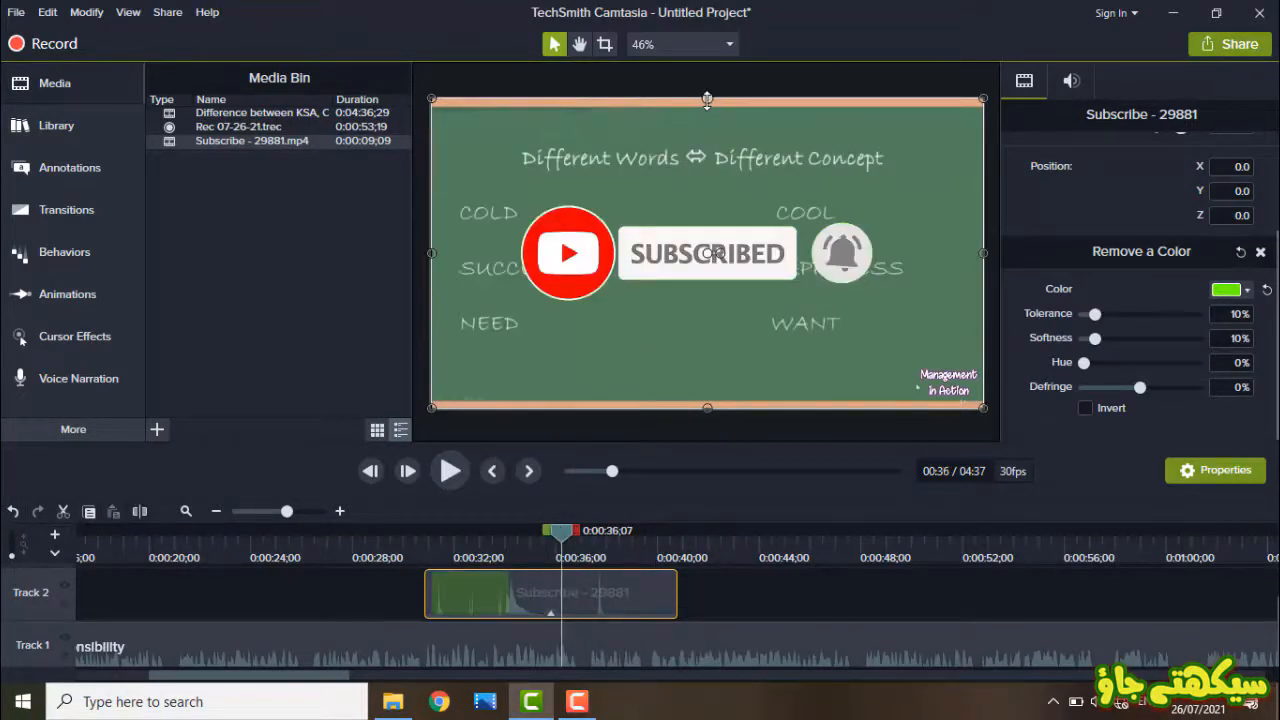
pyautogui.moveTo(707, 100); pyautogui.dragTo(727, 327)
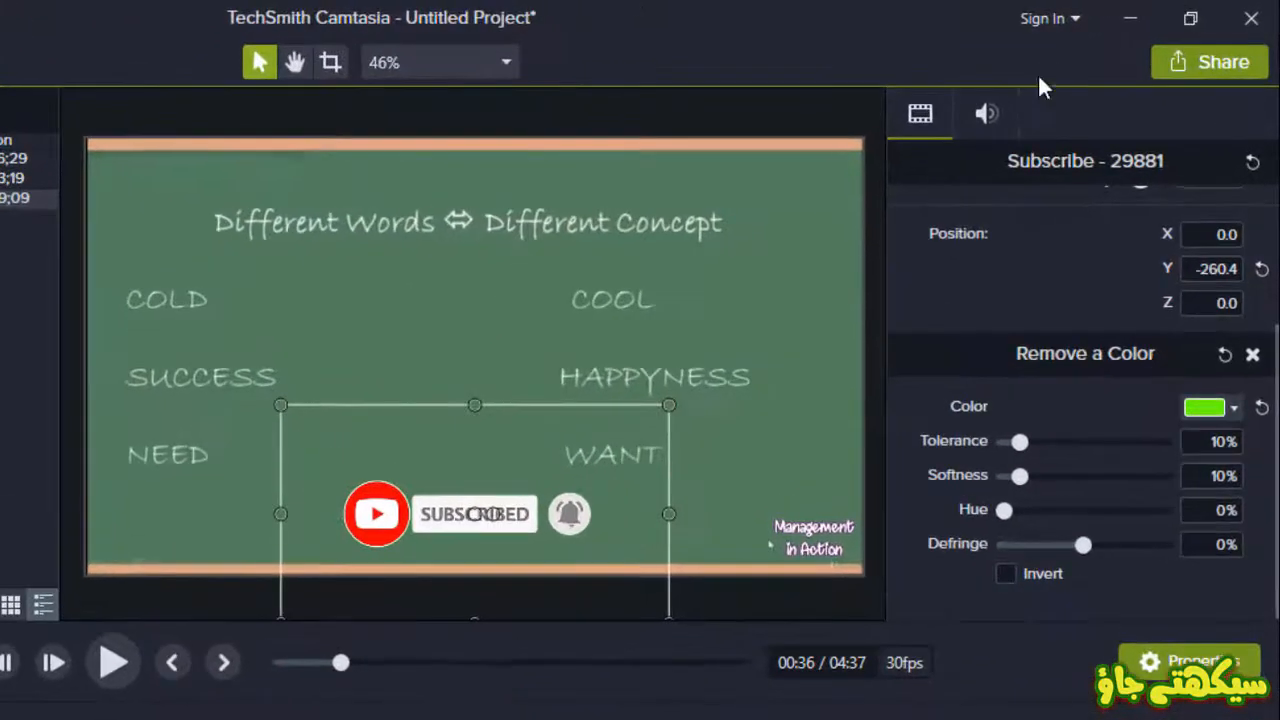
# Set the Subscribe clip's audio gain to 20% and play that section of the timeline to check it.
pyautogui.click(1035, 95)
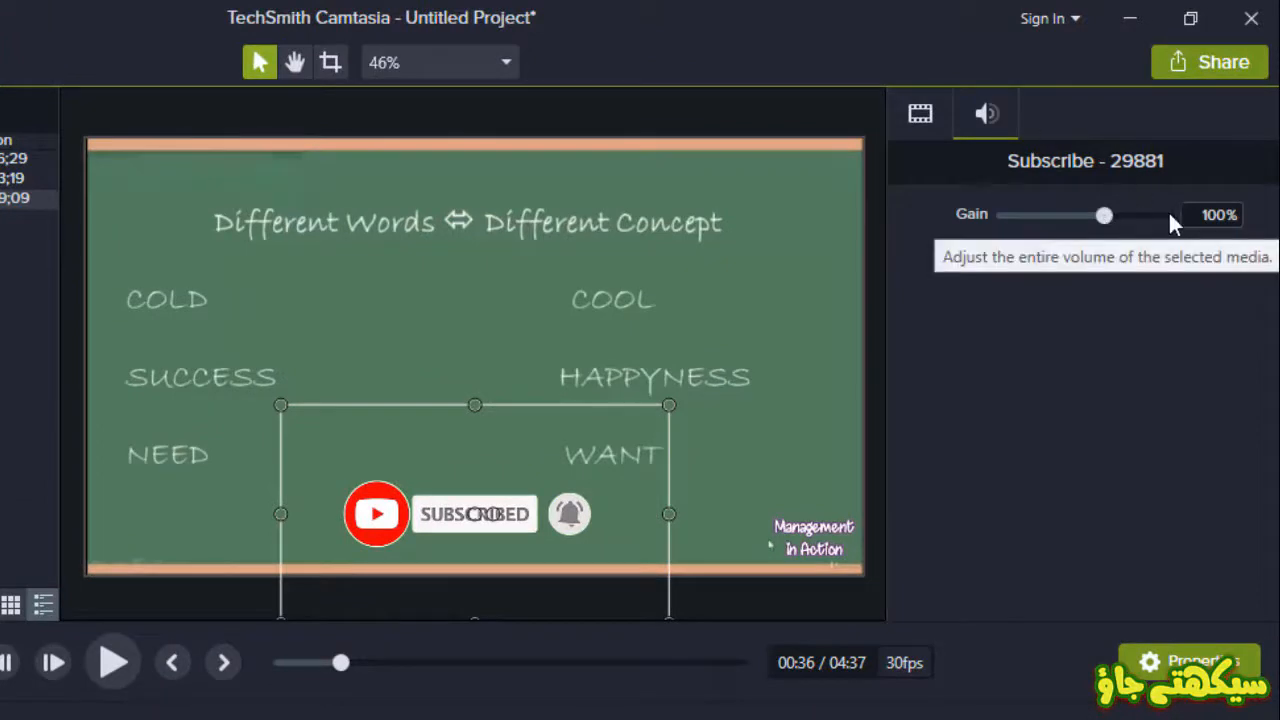
pyautogui.click(1210, 216)
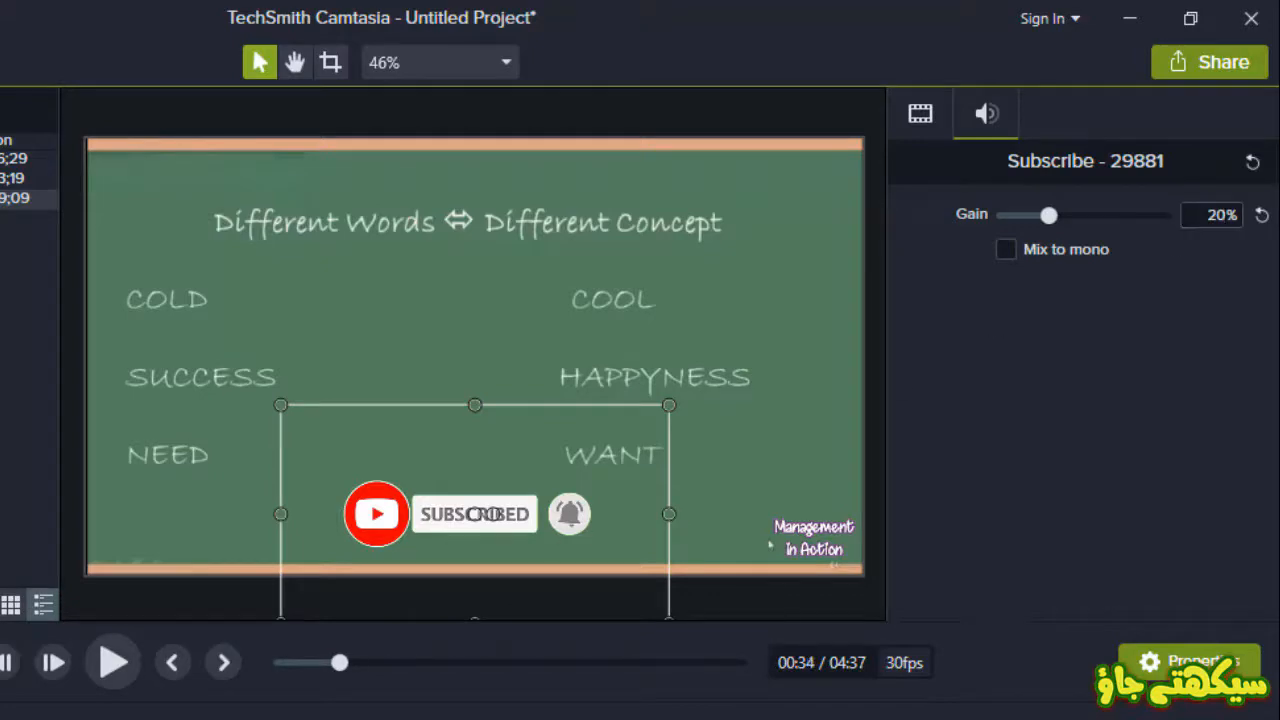
pyautogui.moveTo(485, 543); pyautogui.dragTo(396, 543)
pyautogui.click(114, 668)
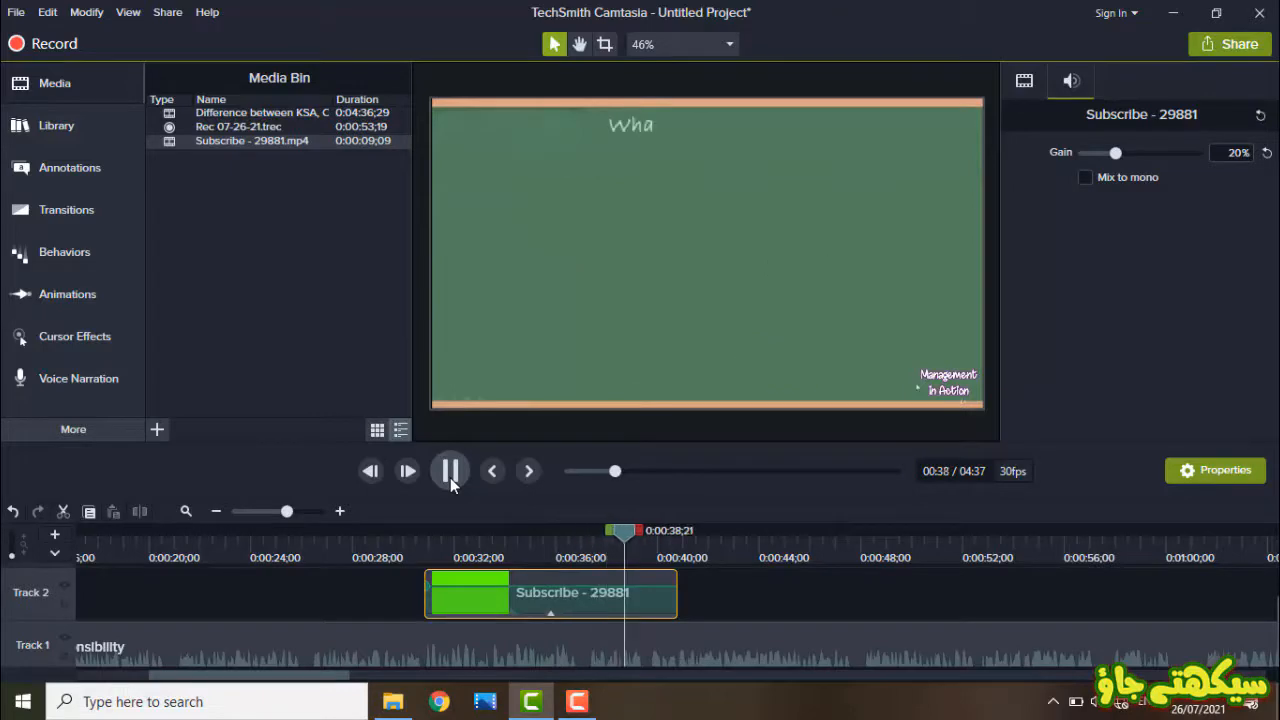
pyautogui.click(450, 477)
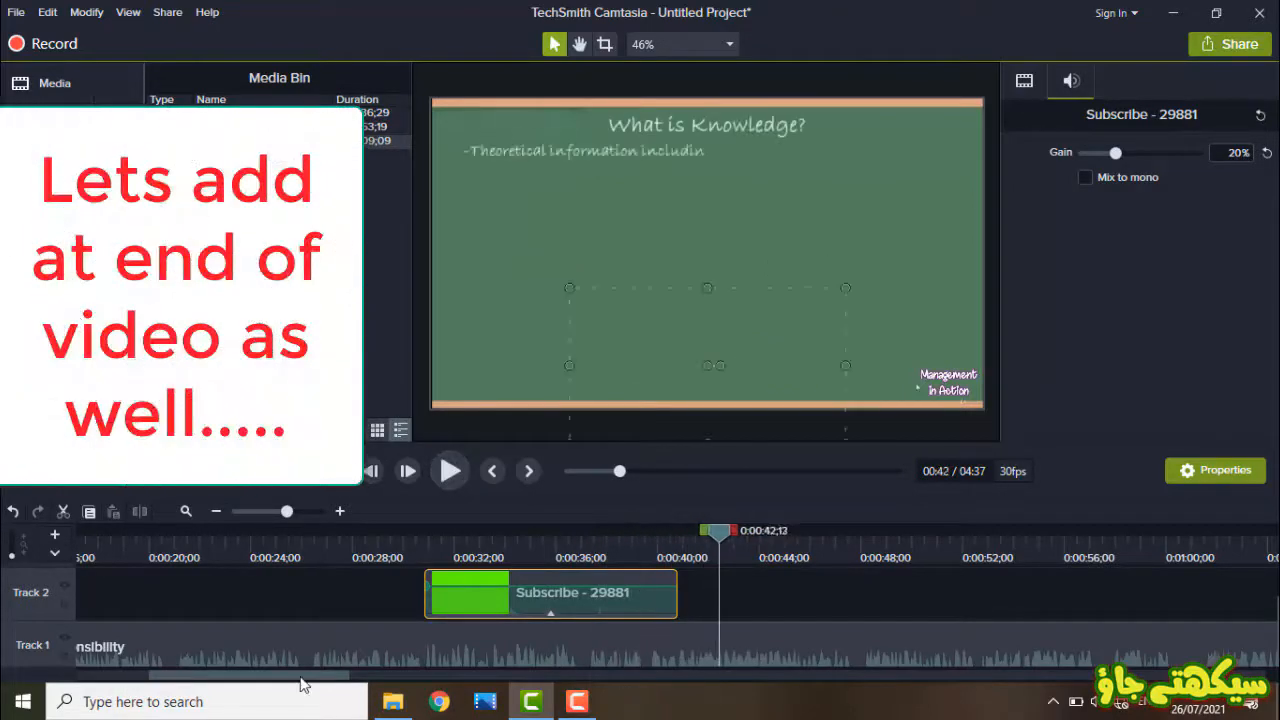
# Place another "Subscribe - 29881.mp4" clip on Track 2 near the video's end, starting at 0:04:32;13.
pyautogui.moveTo(300, 677); pyautogui.dragTo(1150, 677)
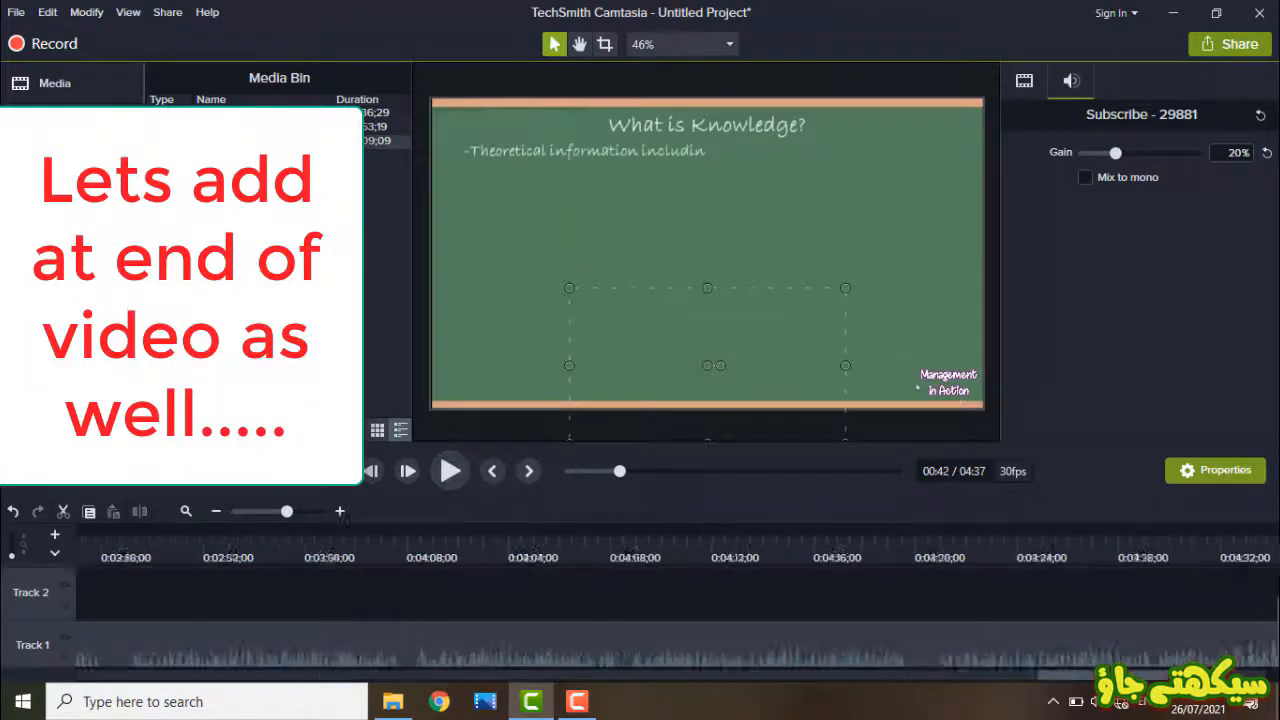
pyautogui.click(1068, 540)
pyautogui.press('space')
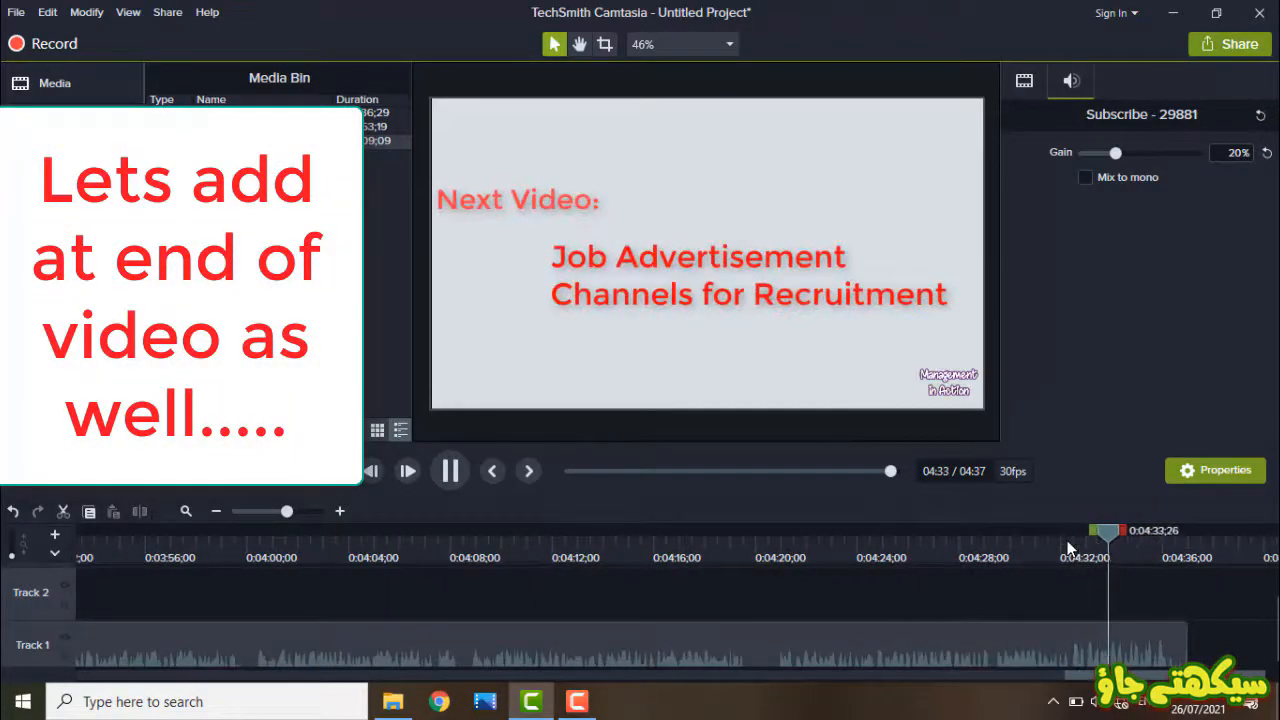
pyautogui.moveTo(1133, 538); pyautogui.dragTo(1078, 537)
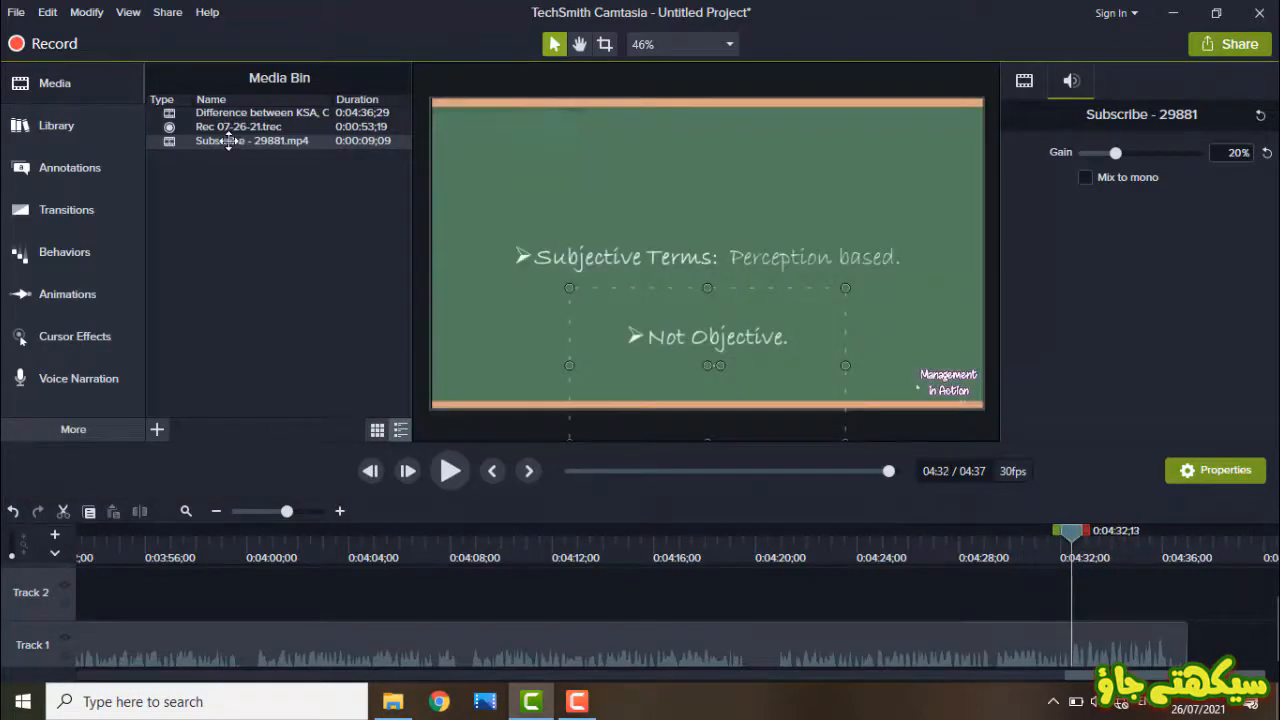
pyautogui.moveTo(229, 141); pyautogui.dragTo(713, 255)
# Add the Remove a Color visual effect to the ending Subscribe clip and sample its green background as the colour to remove.
pyautogui.rightClick(714, 257)
pyautogui.moveTo(800, 550)
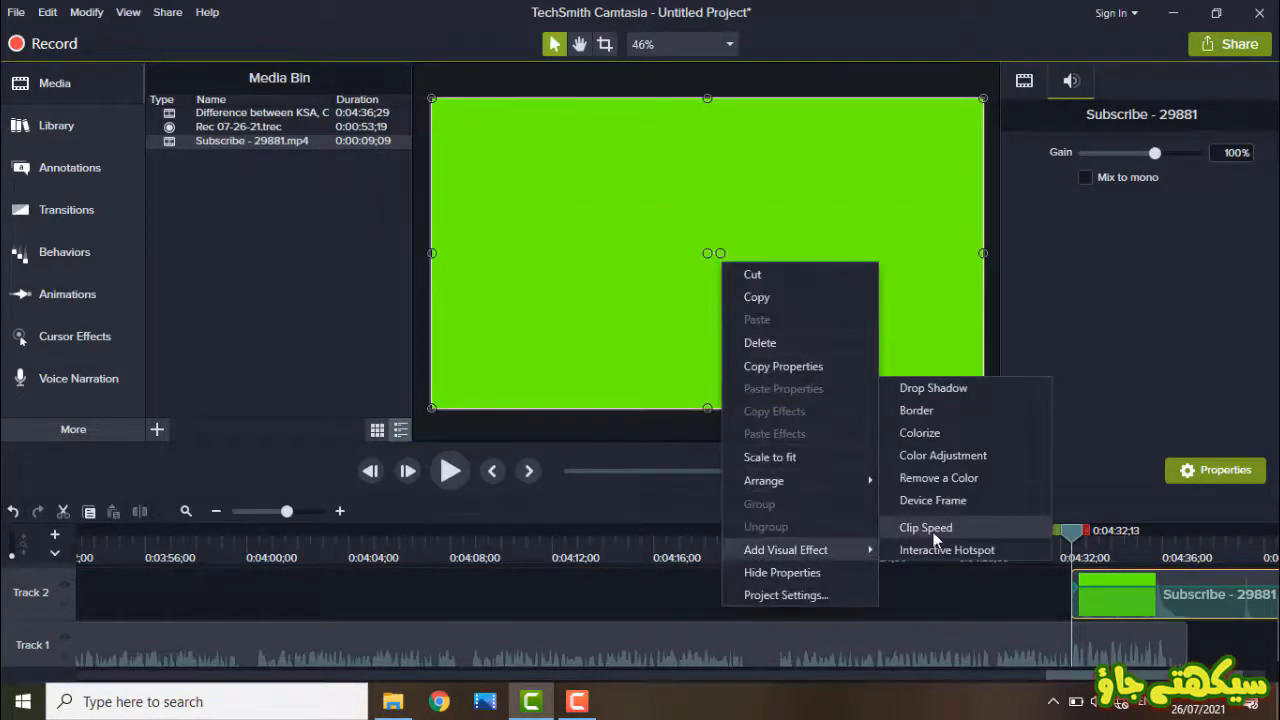
pyautogui.click(938, 478)
pyautogui.click(1248, 290)
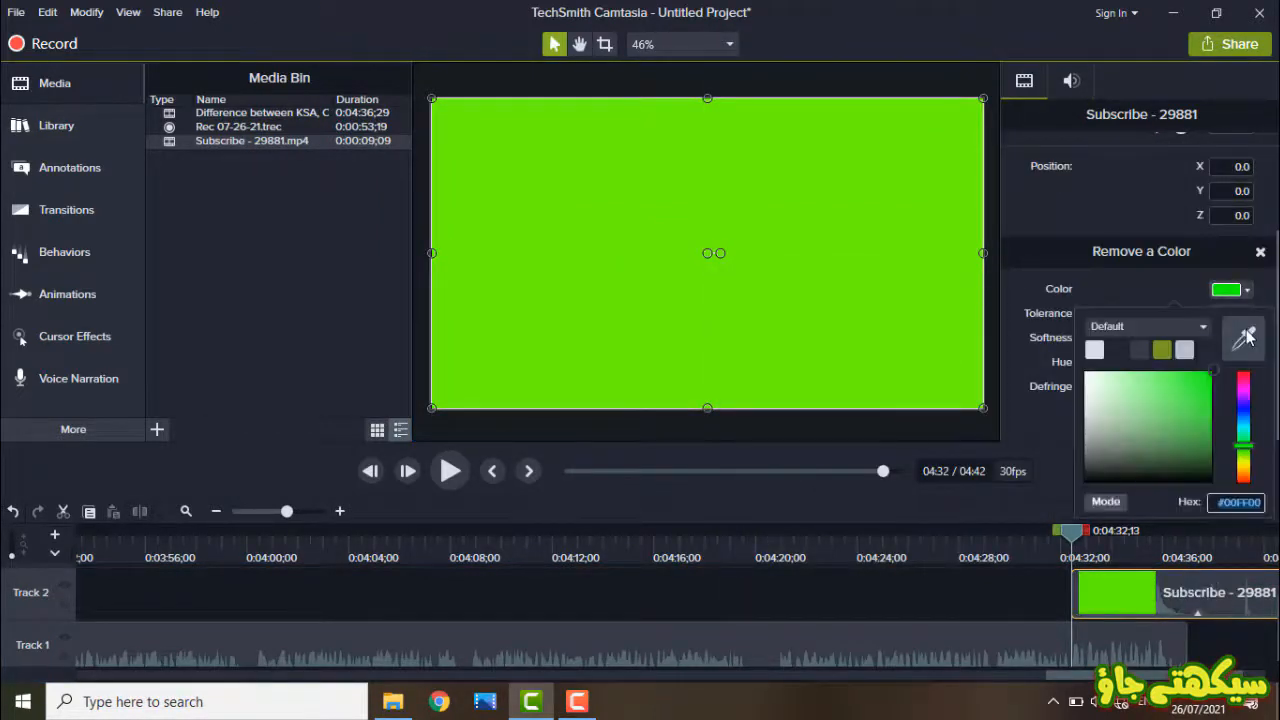
pyautogui.click(1246, 337)
pyautogui.click(940, 139)
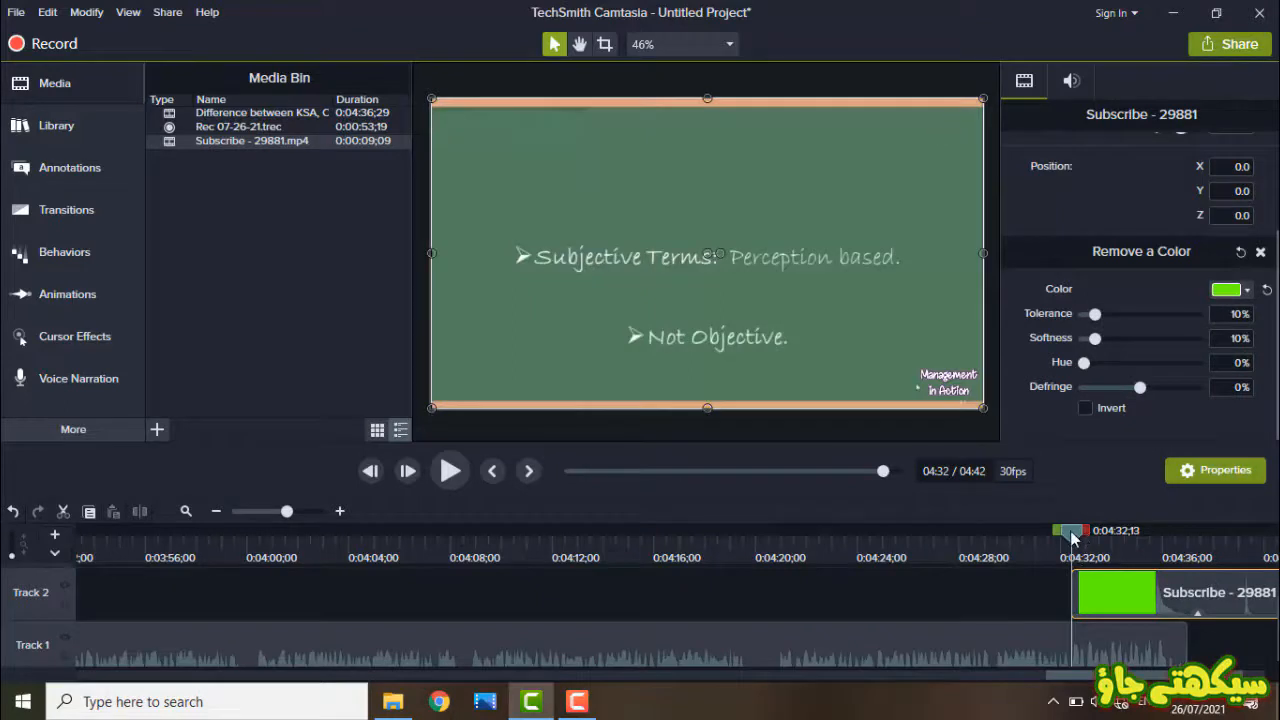
# Preview the keyed ending Subscribe clip and shift it about one second earlier on Track 2.
pyautogui.press('space')
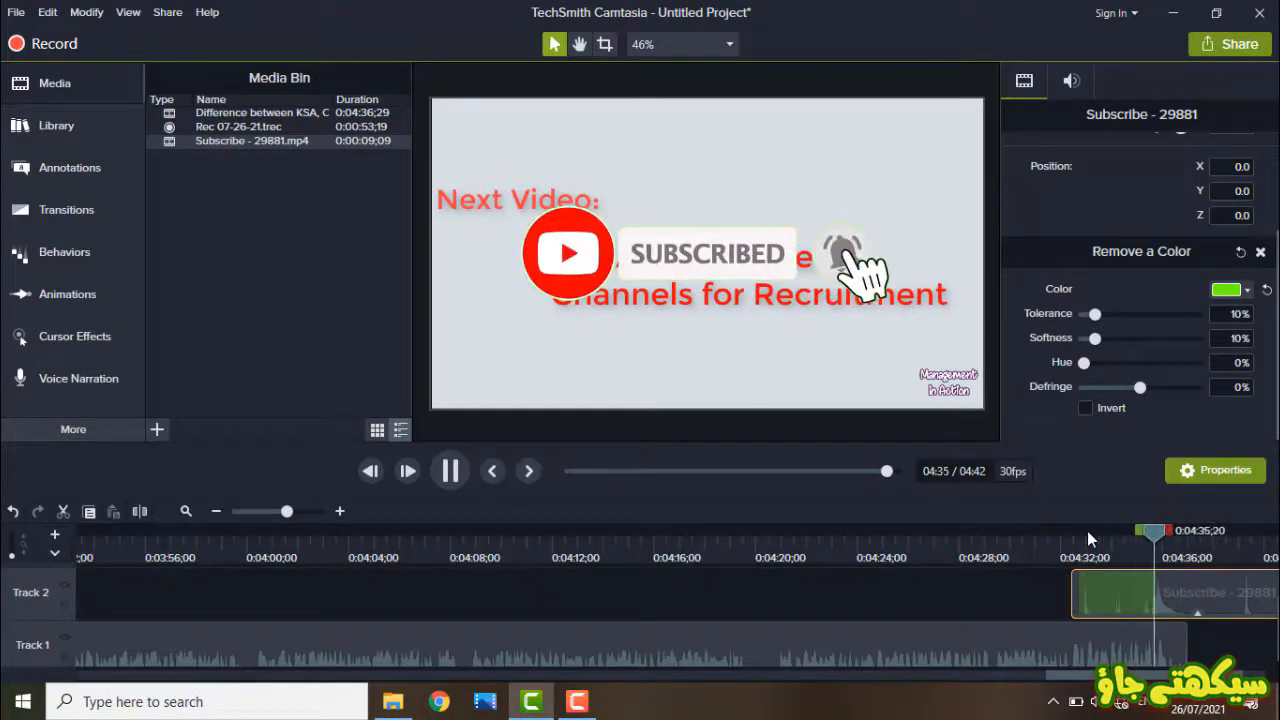
pyautogui.press('space')
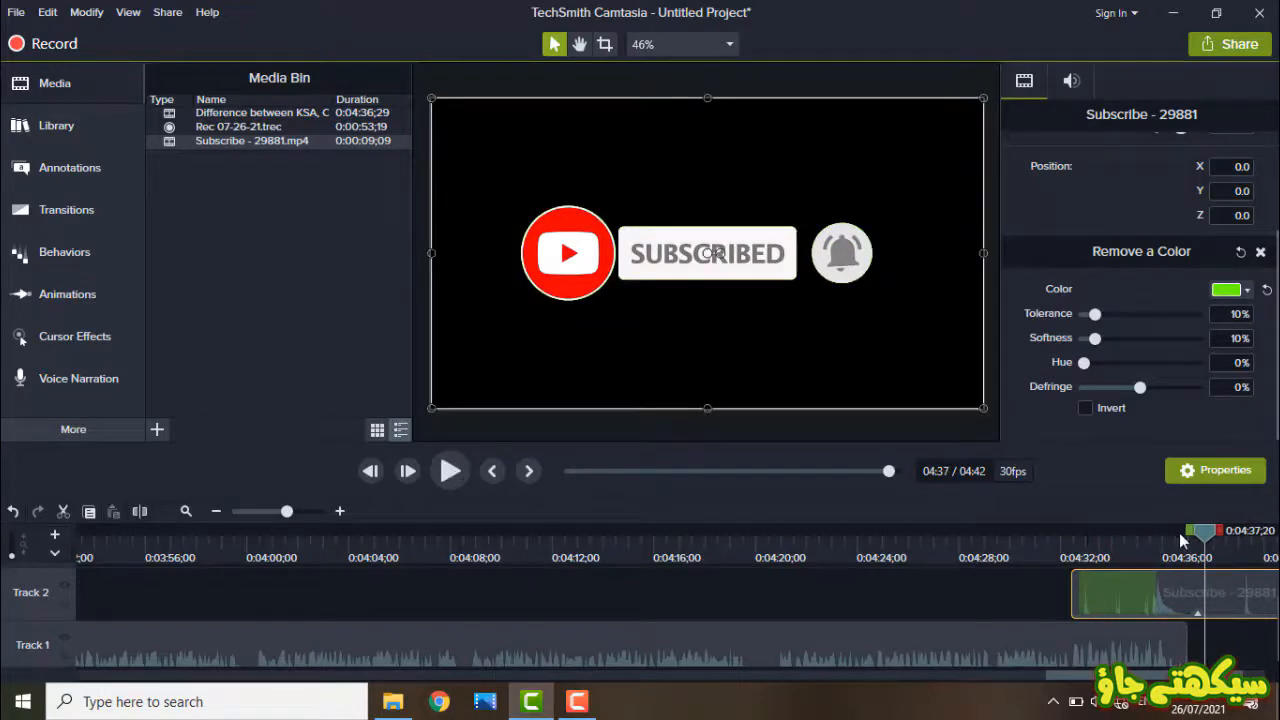
pyautogui.moveTo(1155, 596); pyautogui.dragTo(1130, 595)
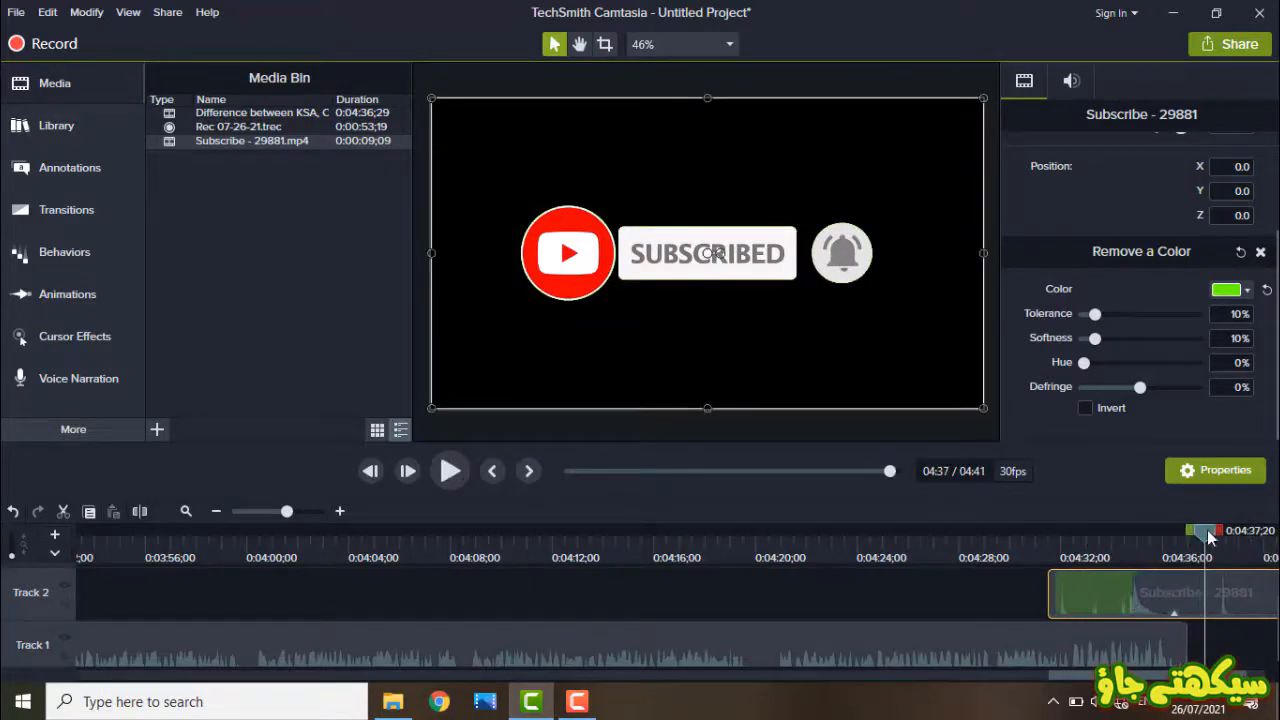
# Cut off the ending Subscribe clip's empty tail by deleting the timeline range from 0:04:39;09 to 0:04:41;14.
pyautogui.moveTo(1210, 537); pyautogui.dragTo(1248, 540)
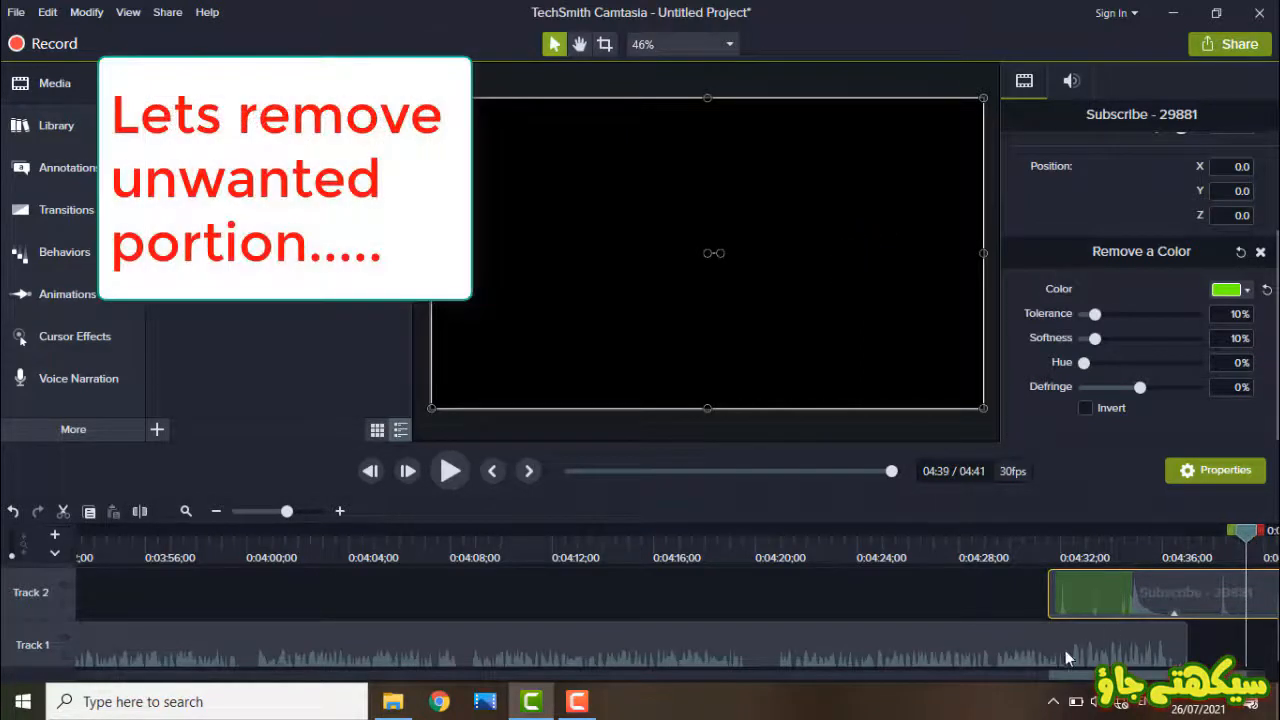
pyautogui.moveTo(1119, 676); pyautogui.dragTo(1138, 677)
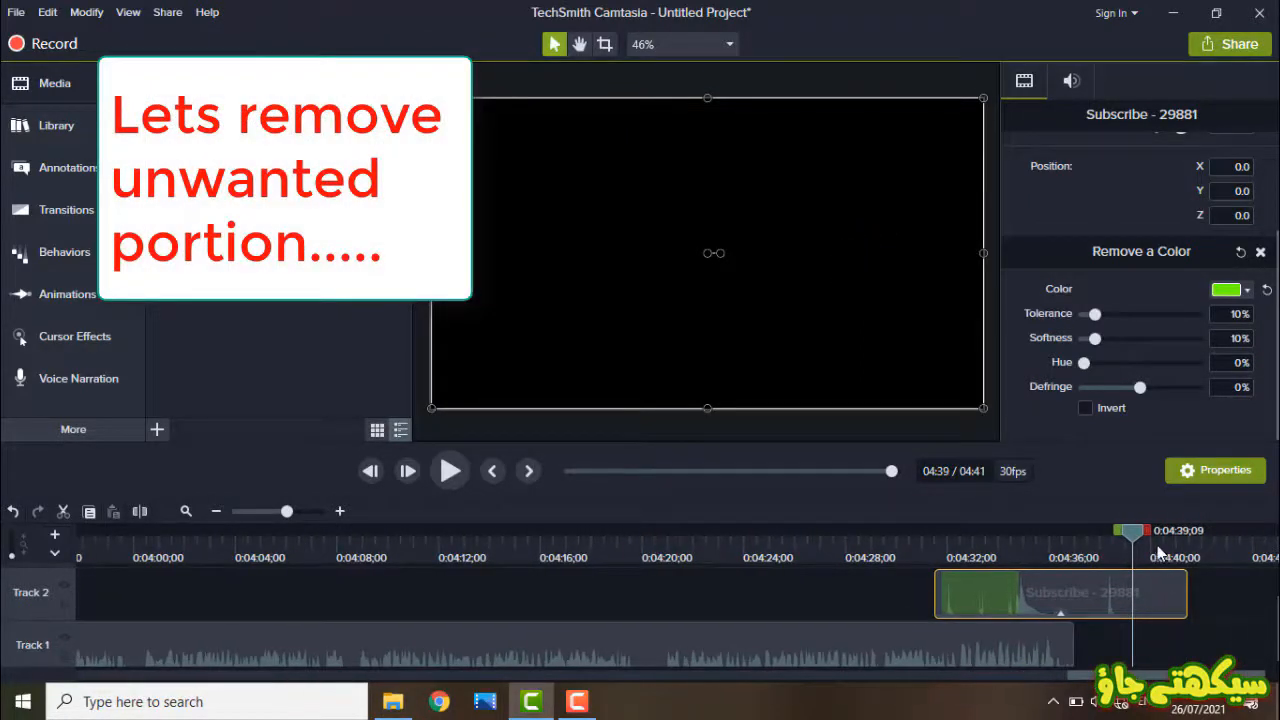
pyautogui.moveTo(1148, 531); pyautogui.dragTo(1197, 533)
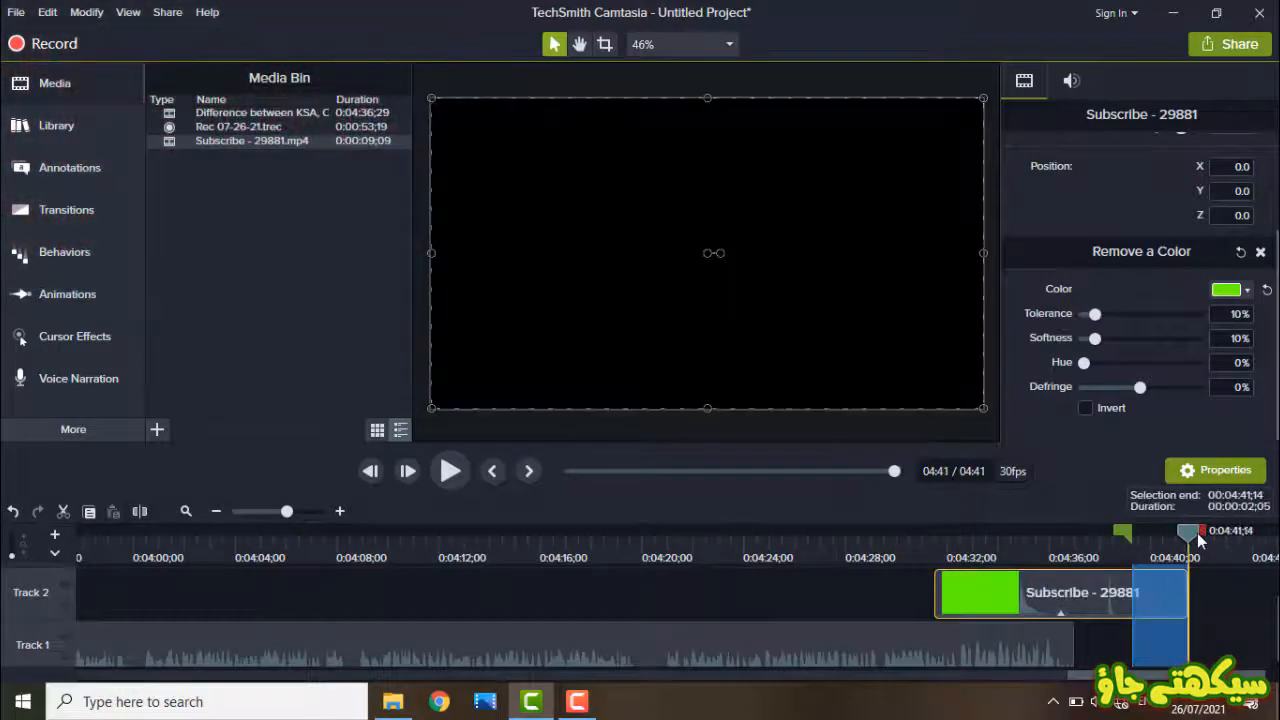
pyautogui.press('Delete')
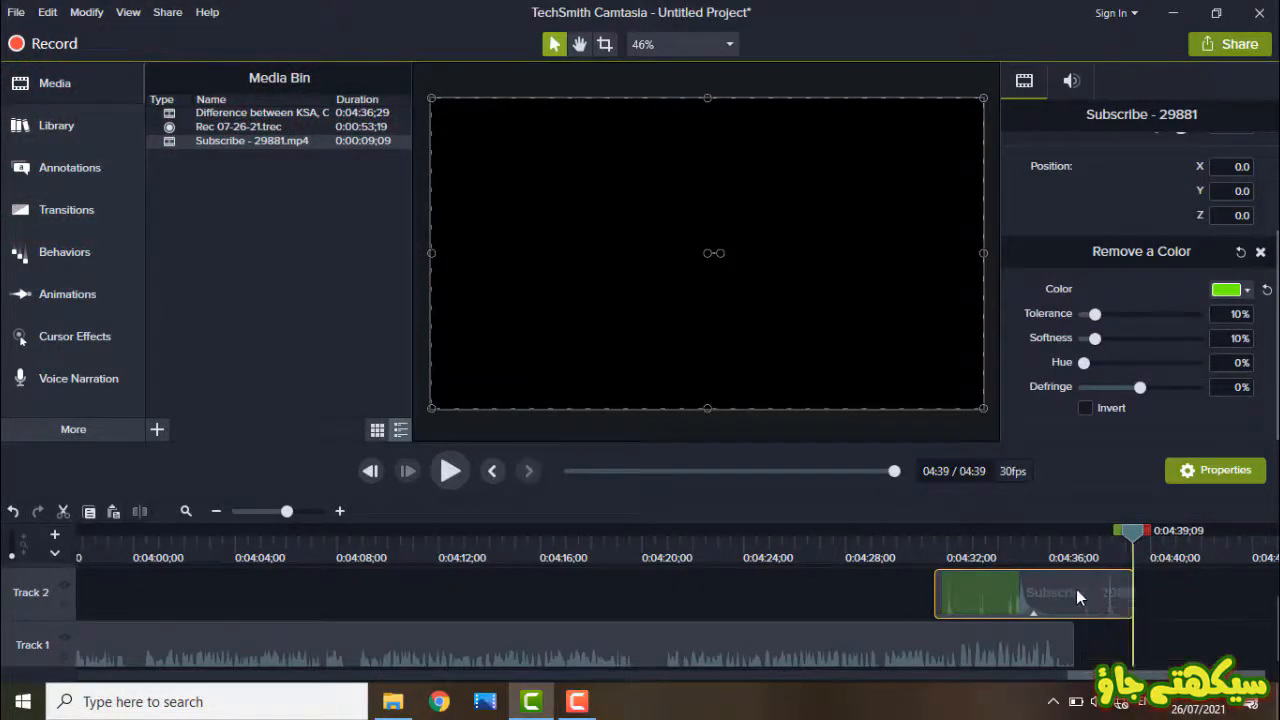
# Move the trimmed Subscribe clip earlier to start at 0:04:29;06, ending together with the main video, and preview it.
pyautogui.moveTo(1047, 598); pyautogui.dragTo(1022, 597)
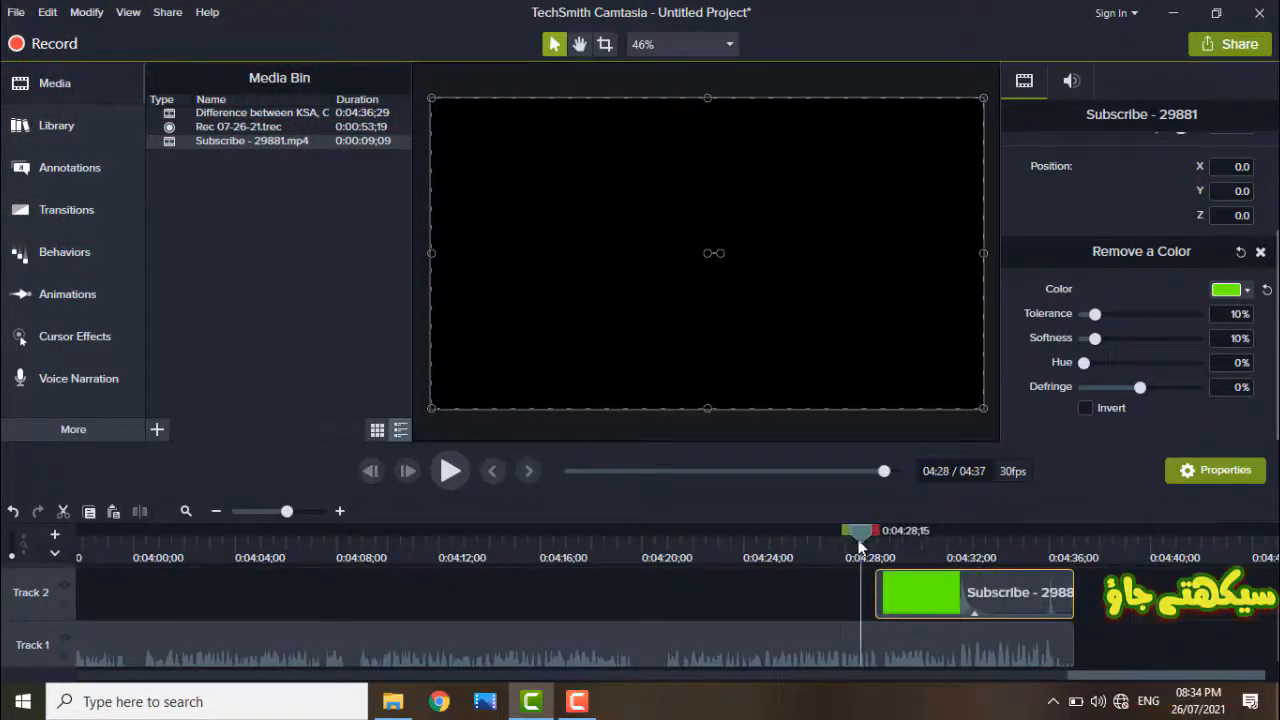
pyautogui.press('space')
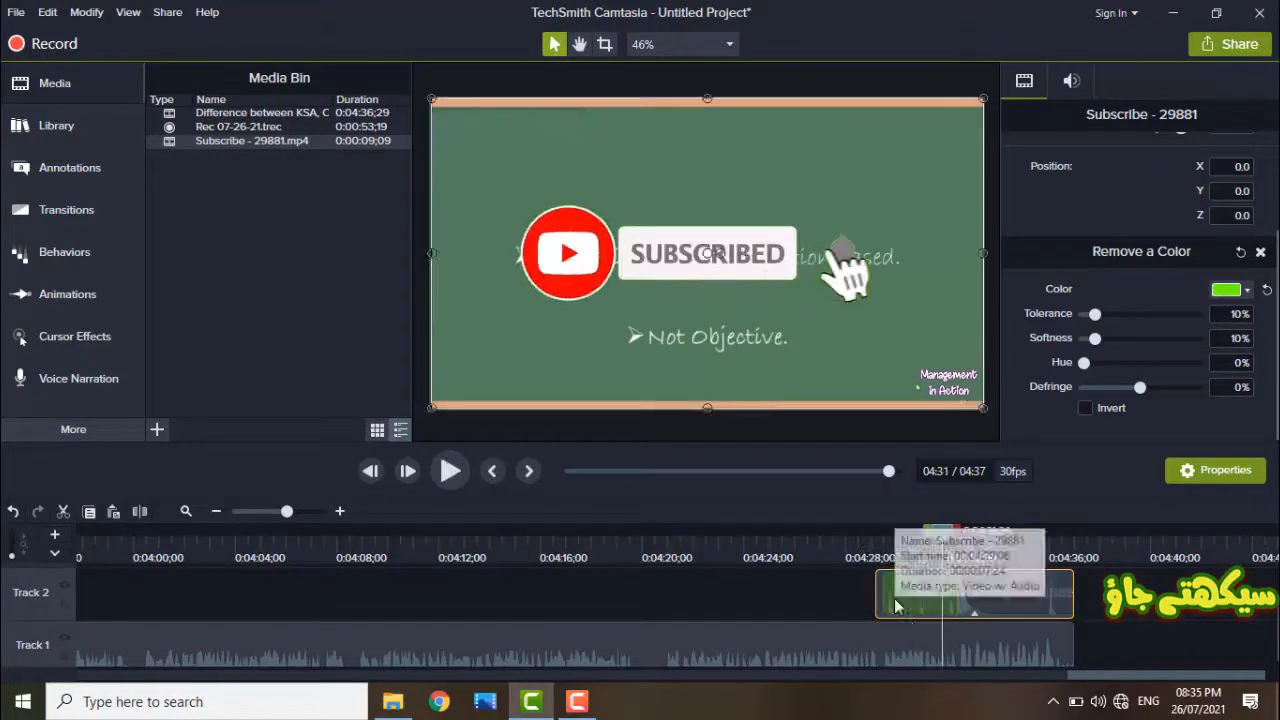
pyautogui.click(869, 543)
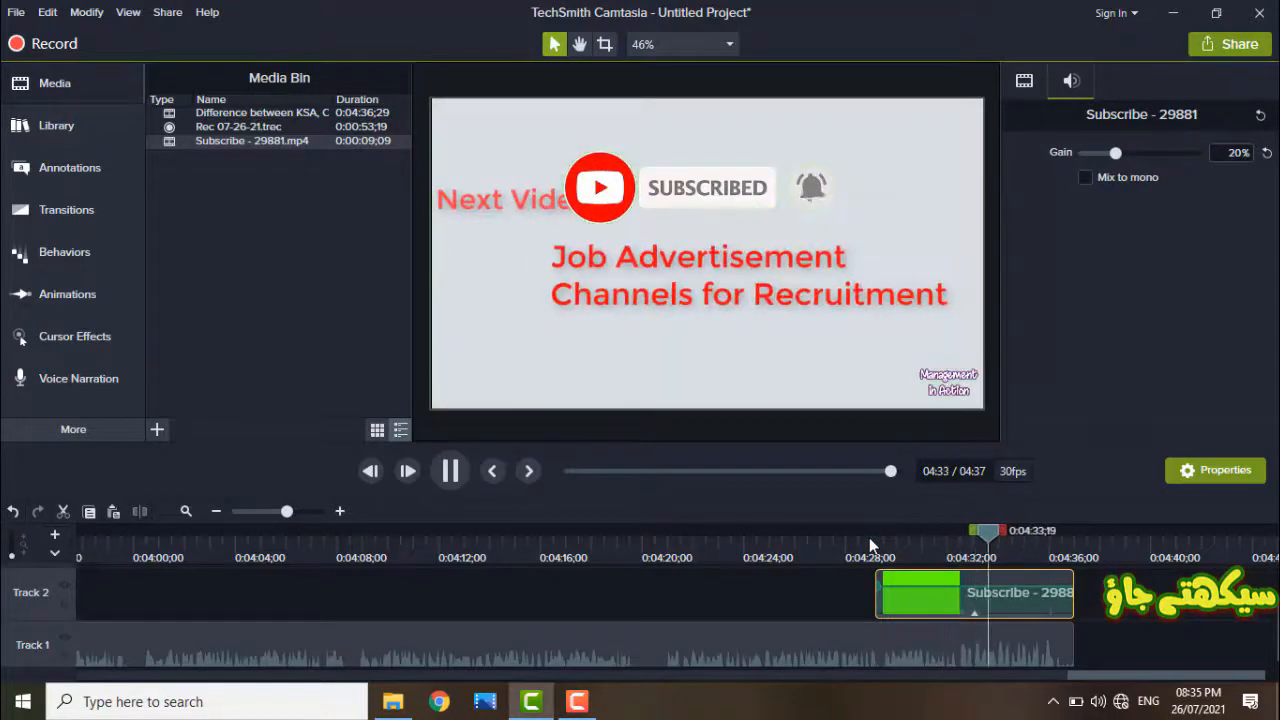
# Pause at 0:04:33;23, raise the Subscribe overlay on the canvas clear of the "Next Video" text, and replay the ending.
pyautogui.click(707, 189)
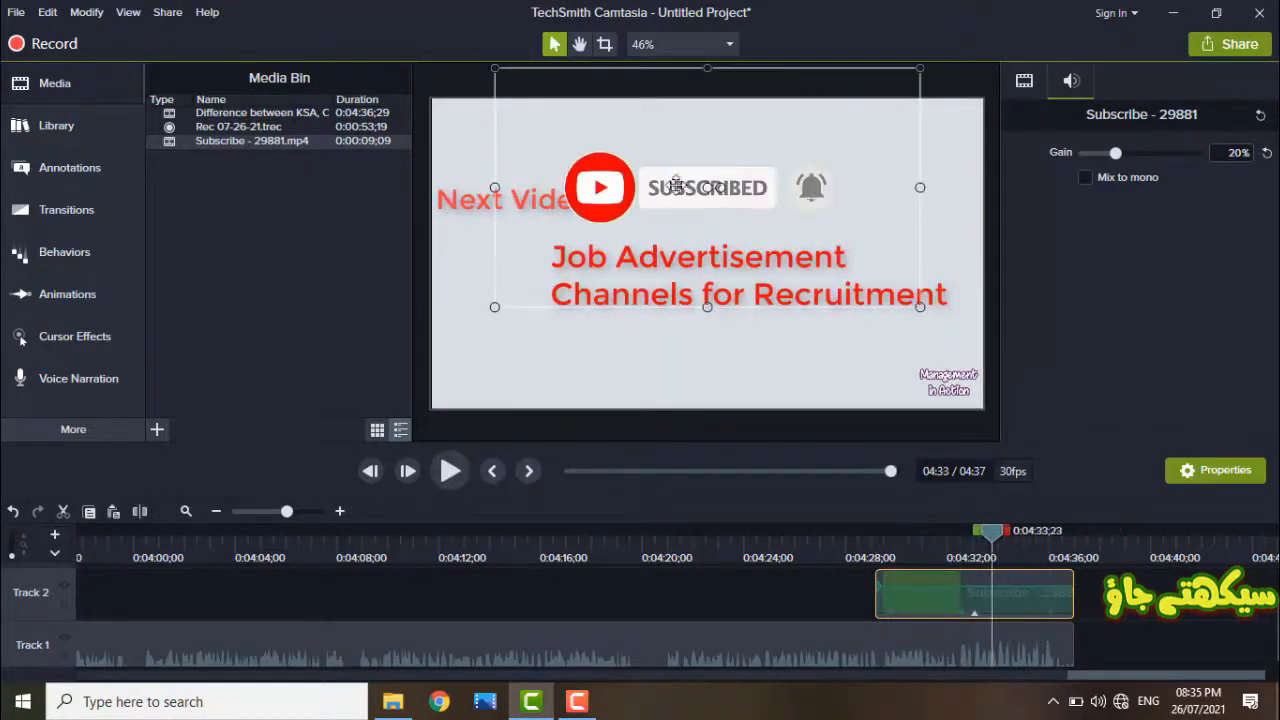
pyautogui.moveTo(677, 195); pyautogui.dragTo(677, 166)
pyautogui.click(878, 549)
pyautogui.press('space')
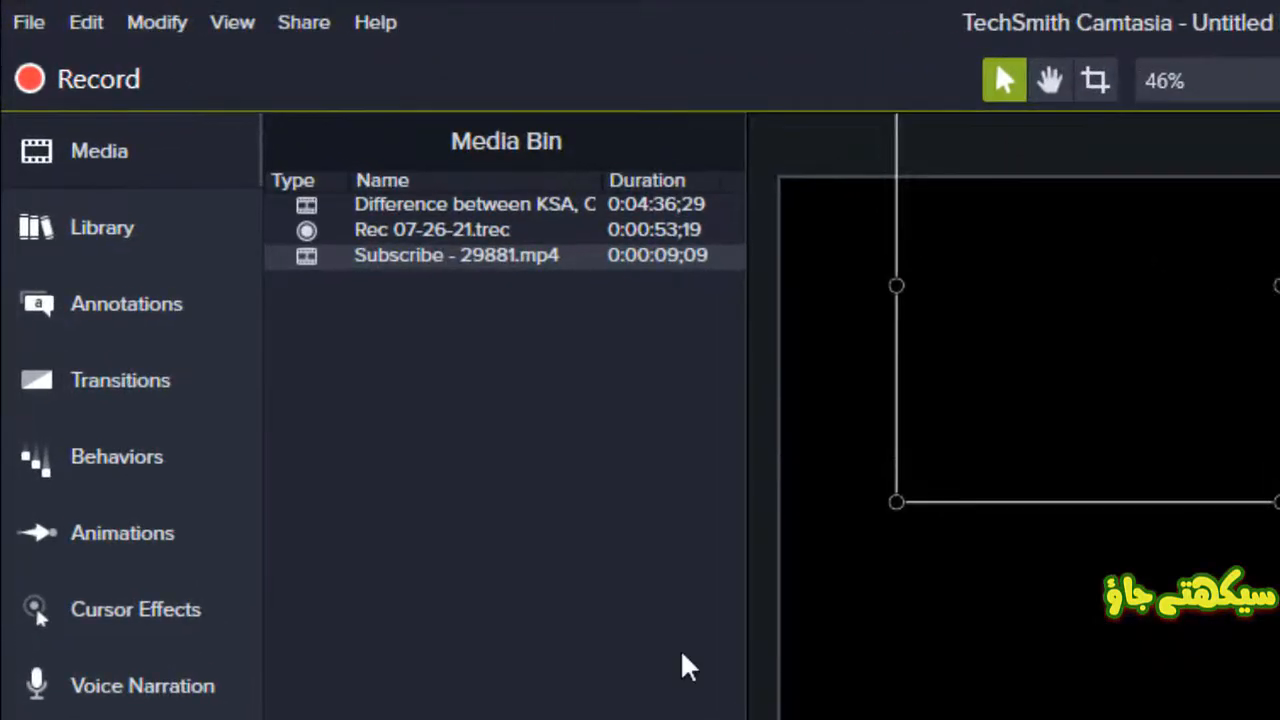
# Produce the project with a new custom production in MP4 - Smart Player (HTML5) format, keeping the offered options, and finish the rendering.
pyautogui.click(561, 588)
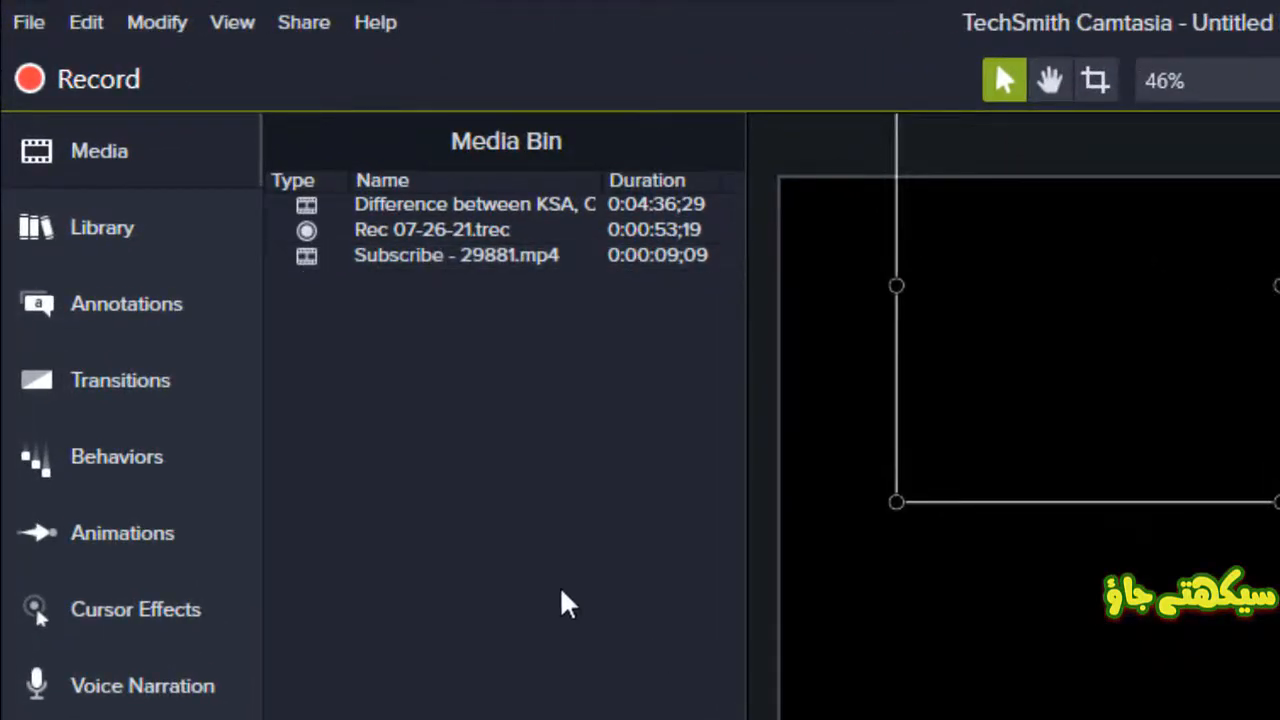
pyautogui.click(294, 24)
pyautogui.moveTo(577, 268)
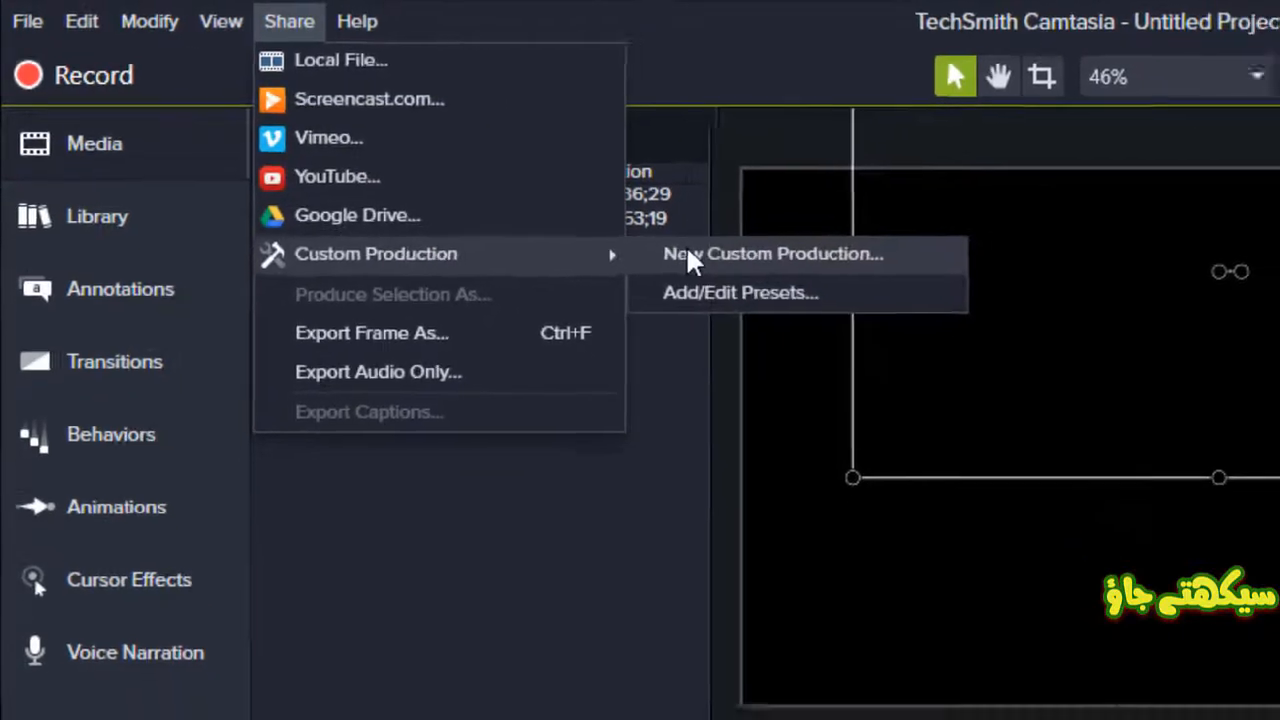
pyautogui.click(730, 267)
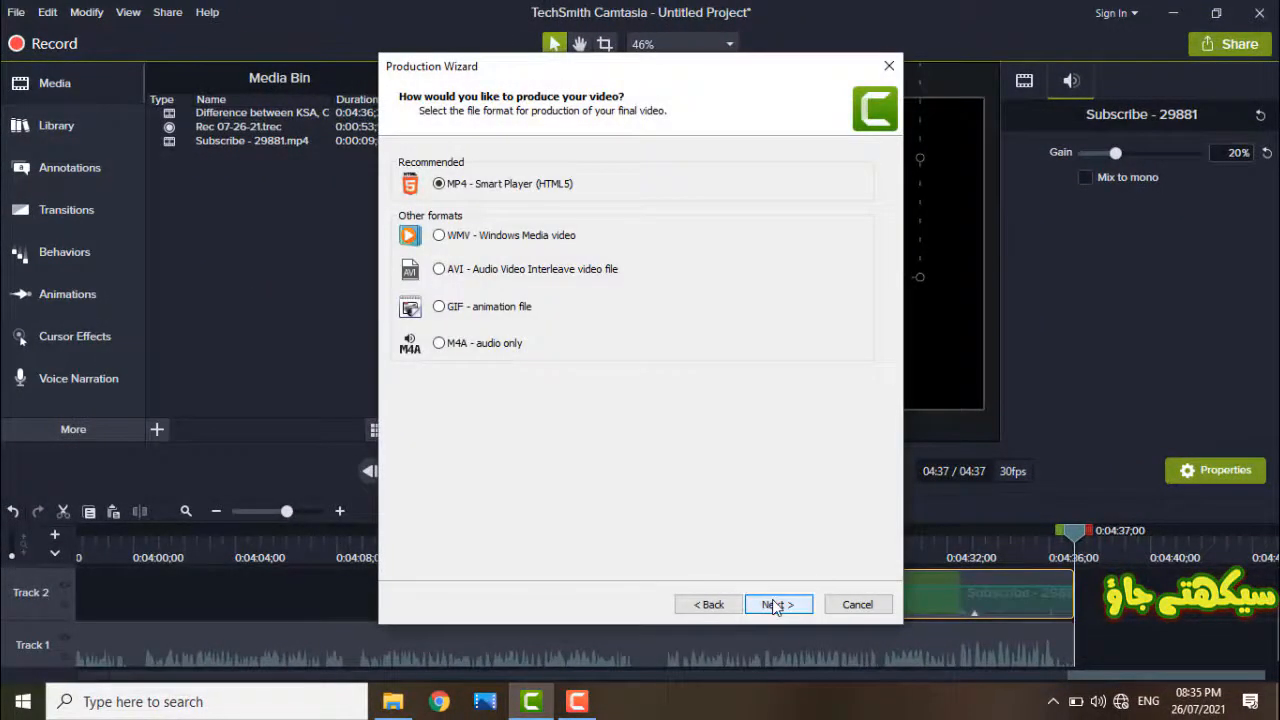
pyautogui.click(776, 605)
pyautogui.click(776, 605)
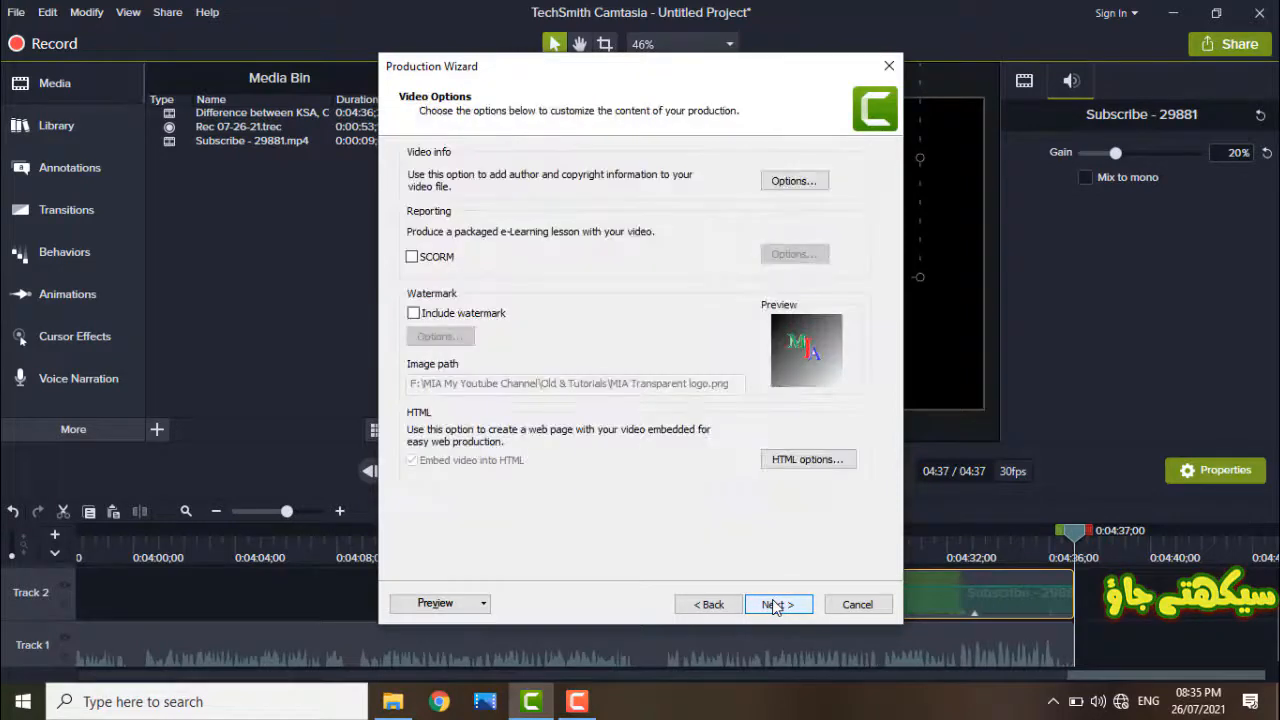
pyautogui.click(776, 605)
pyautogui.click(785, 612)
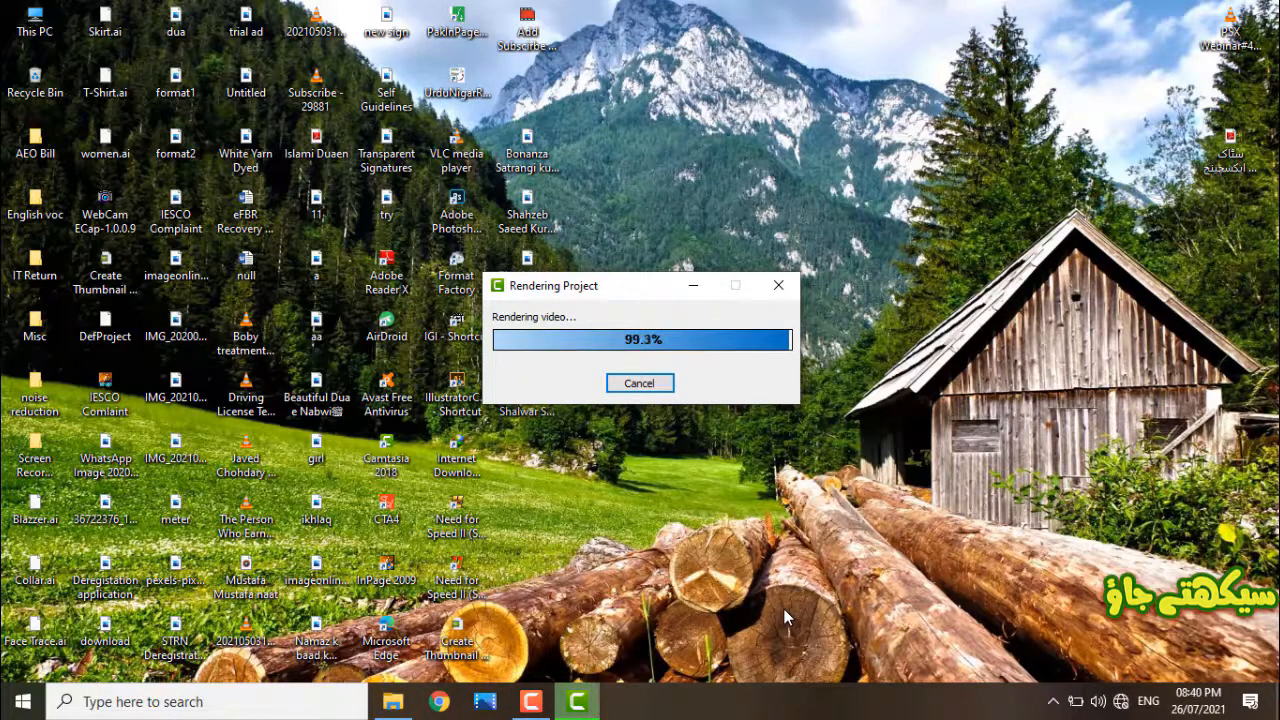
pyautogui.click(778, 605)
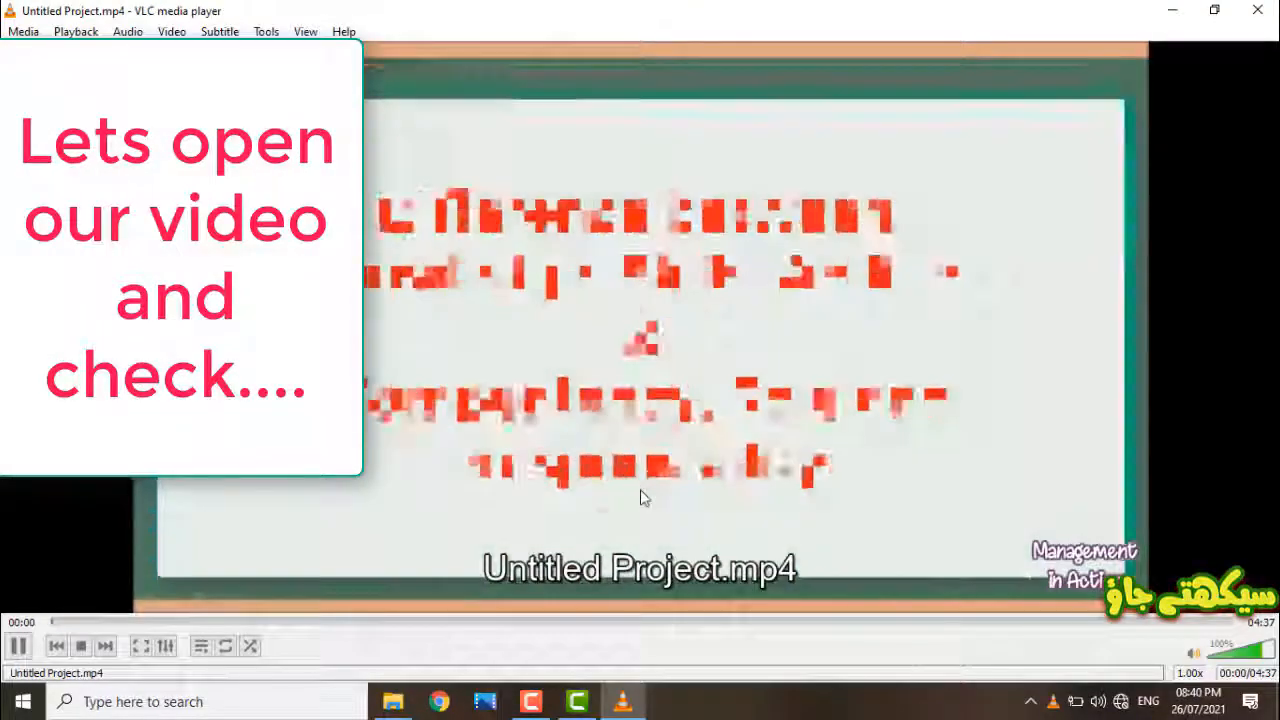
# Watch the produced "Untitled Project.mp4" full screen in VLC media player and skip to about 04:23 to check the ending.
pyautogui.doubleClick(643, 497)
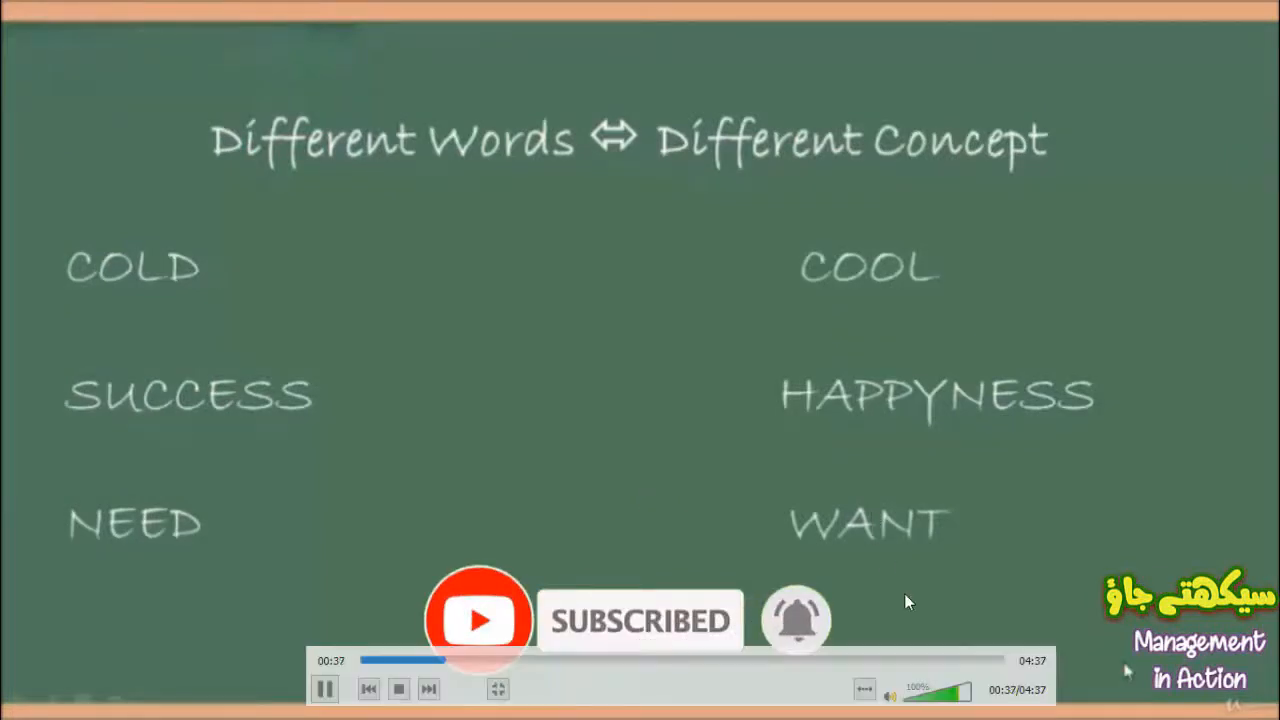
pyautogui.click(987, 661)
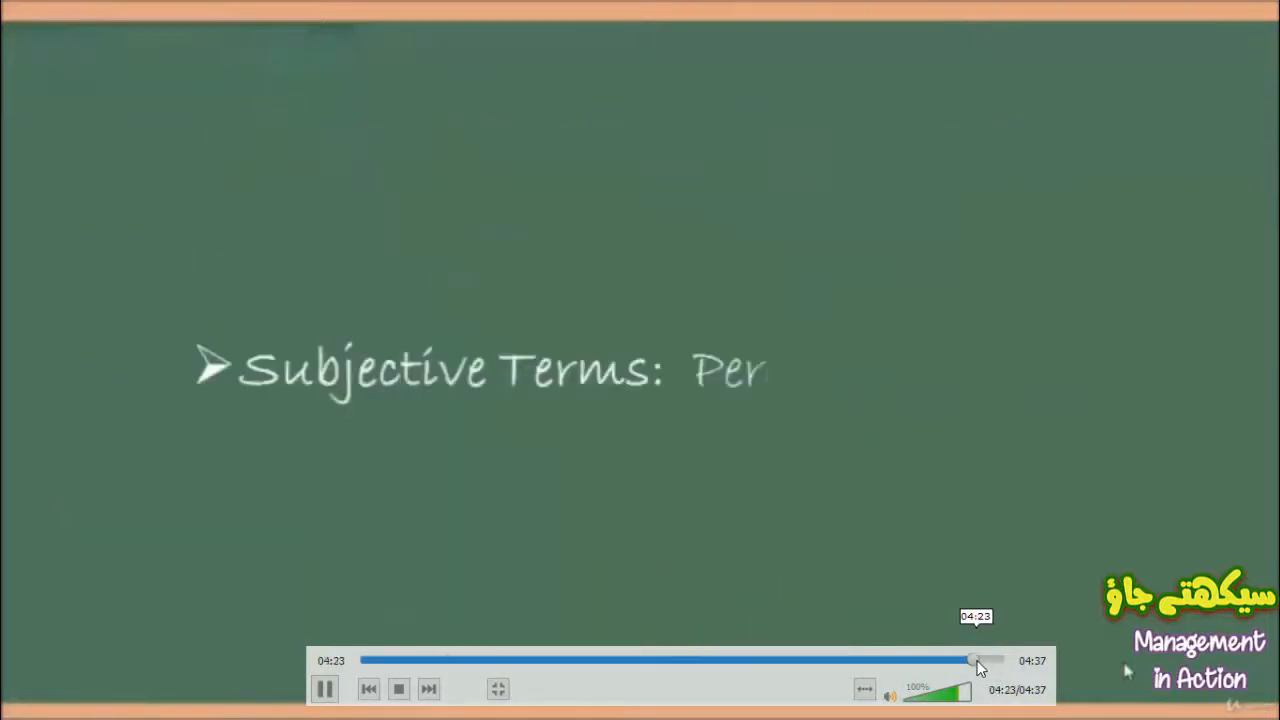